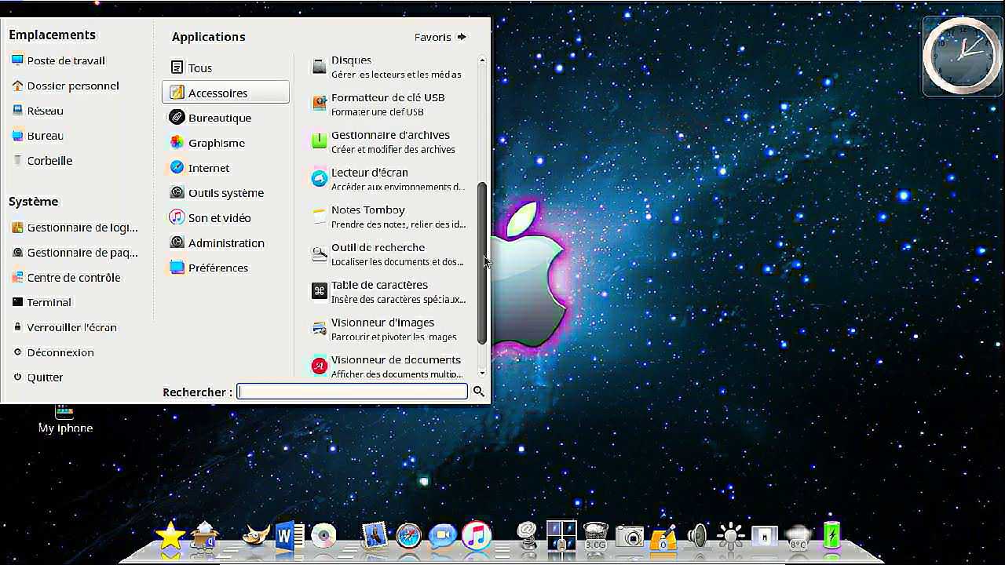
Step: Open the Centre de contrôle full-screen, look through its settings categories from Administration to Autre, and close it
{"action": "left_click", "coordinate": [110, 289]}
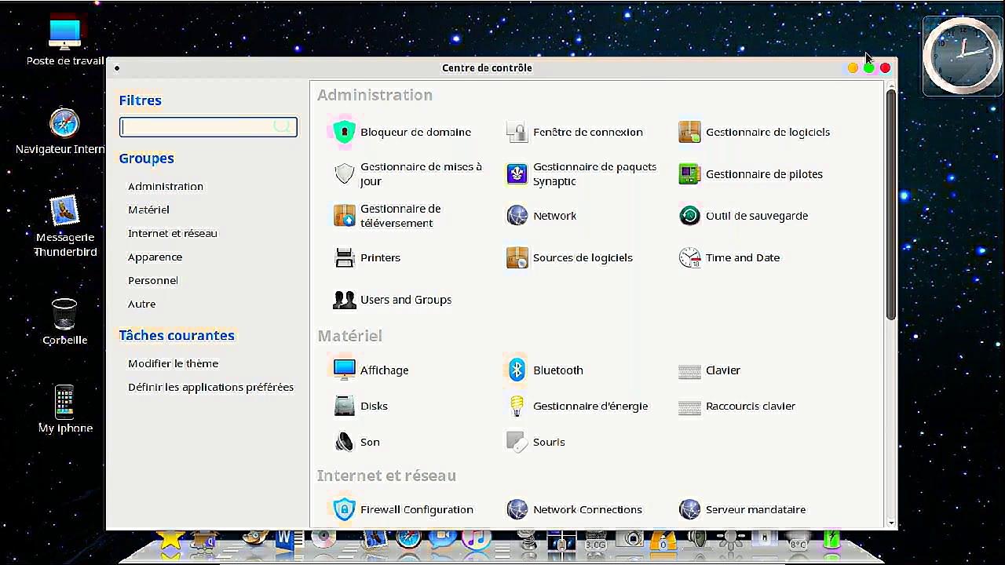
{"action": "left_click", "coordinate": [868, 68]}
{"action": "left_click_drag", "start_coordinate": [998, 119], "coordinate": [998, 261]}
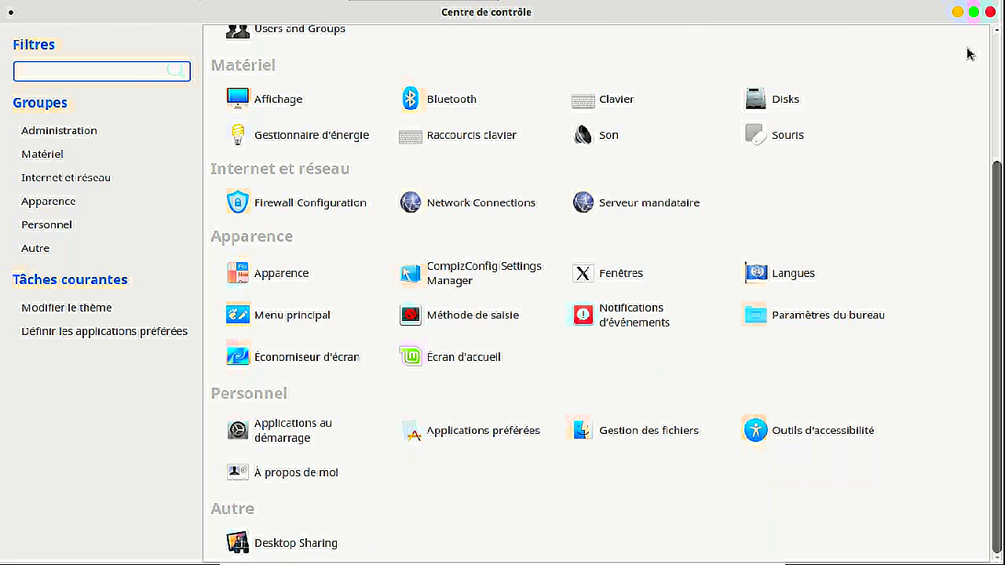
{"action": "left_click", "coordinate": [991, 12]}
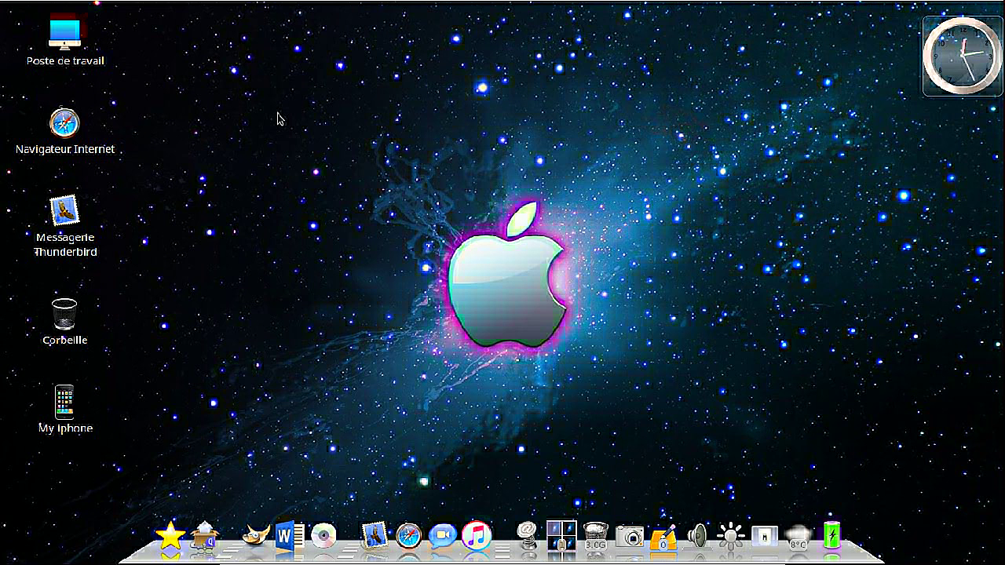
Step: Turn Bluetooth on and off again in the Bluetooth settings, and close the window
{"action": "mouse_move", "coordinate": [702, 5]}
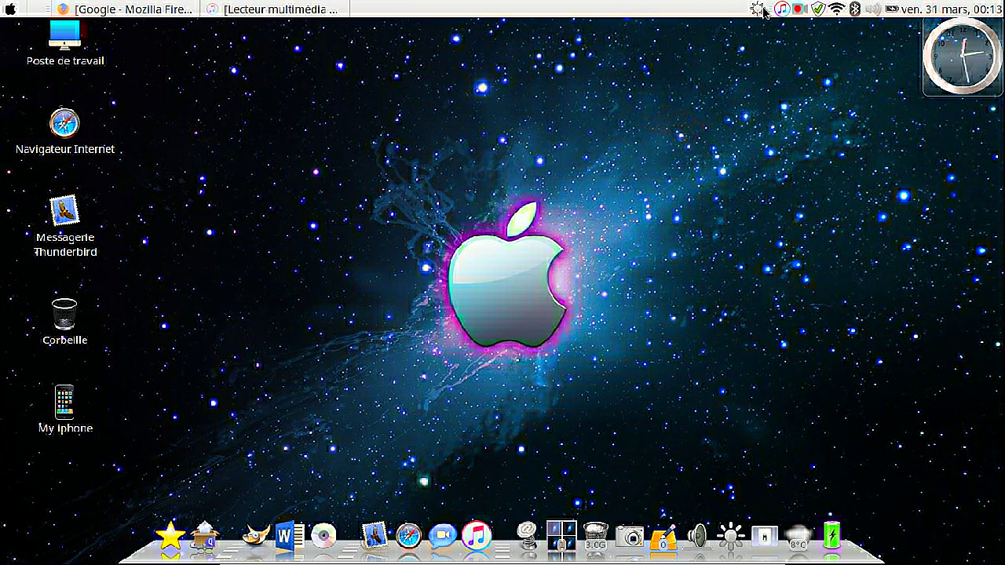
{"action": "left_click", "coordinate": [855, 10]}
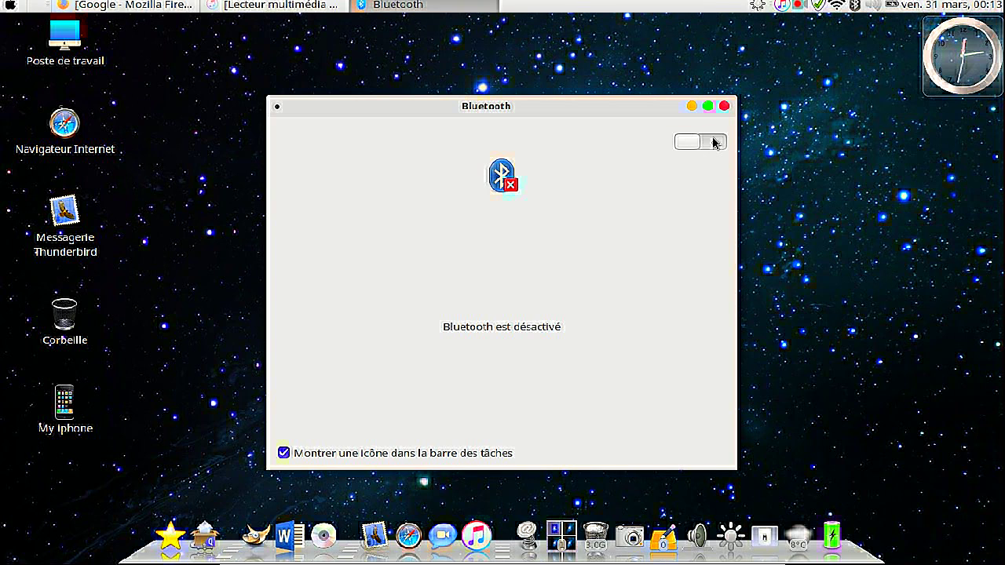
{"action": "left_click", "coordinate": [714, 142]}
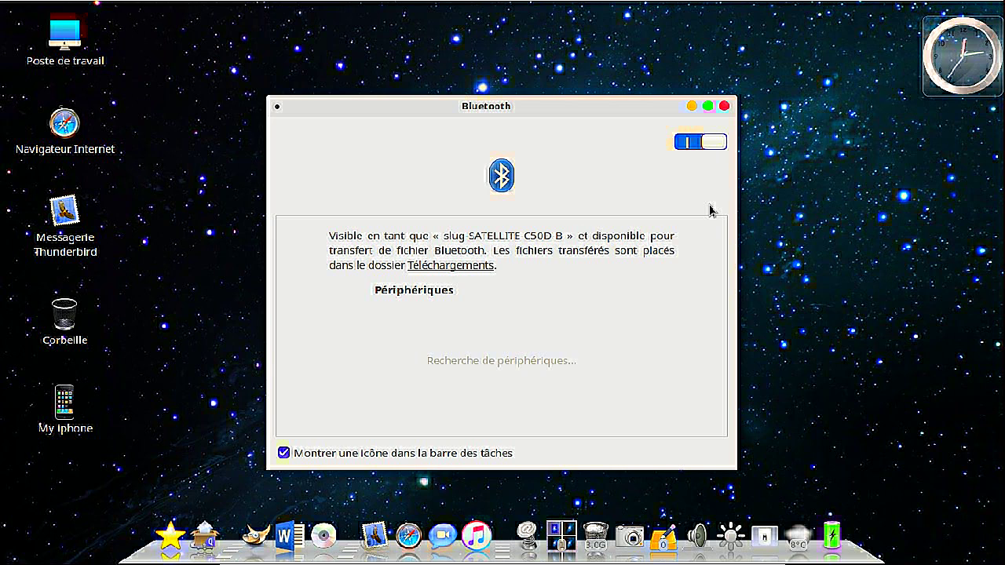
{"action": "left_click", "coordinate": [691, 141]}
{"action": "left_click", "coordinate": [709, 142]}
{"action": "mouse_move", "coordinate": [771, 7]}
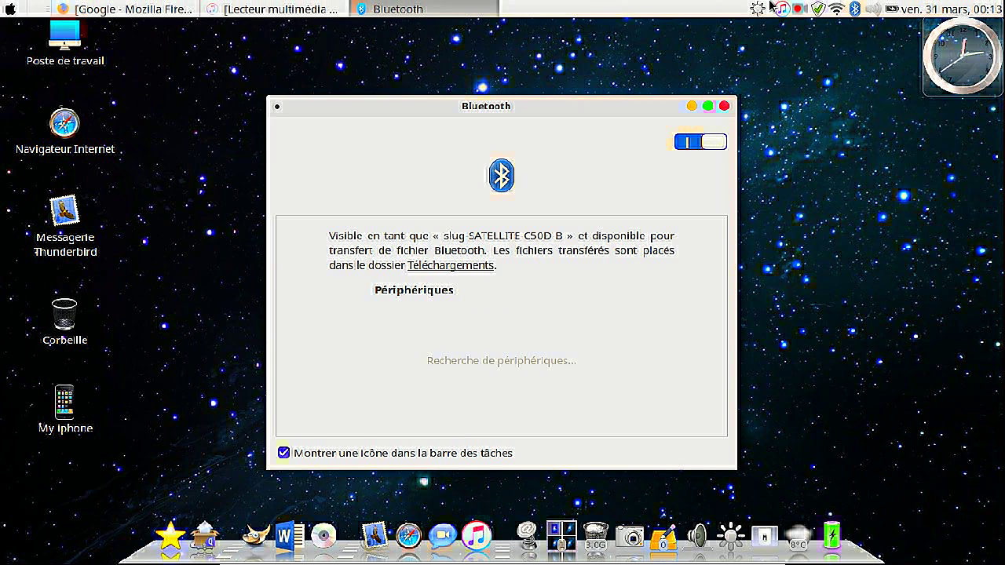
{"action": "left_click", "coordinate": [681, 145]}
{"action": "left_click", "coordinate": [725, 107]}
Step: Show the monthly calendar of the panel clock and hide it again
{"action": "mouse_move", "coordinate": [899, 6]}
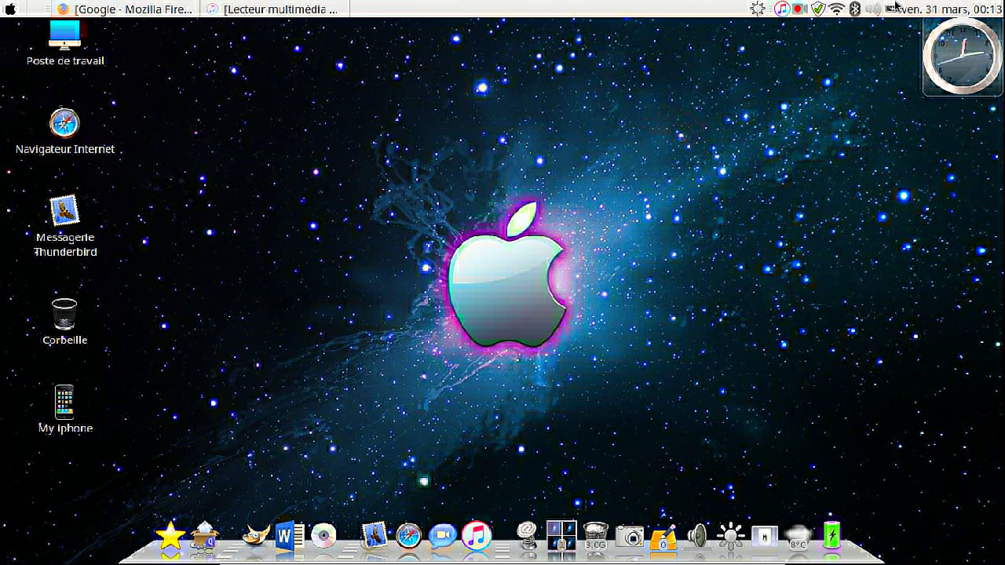
{"action": "left_click", "coordinate": [964, 10]}
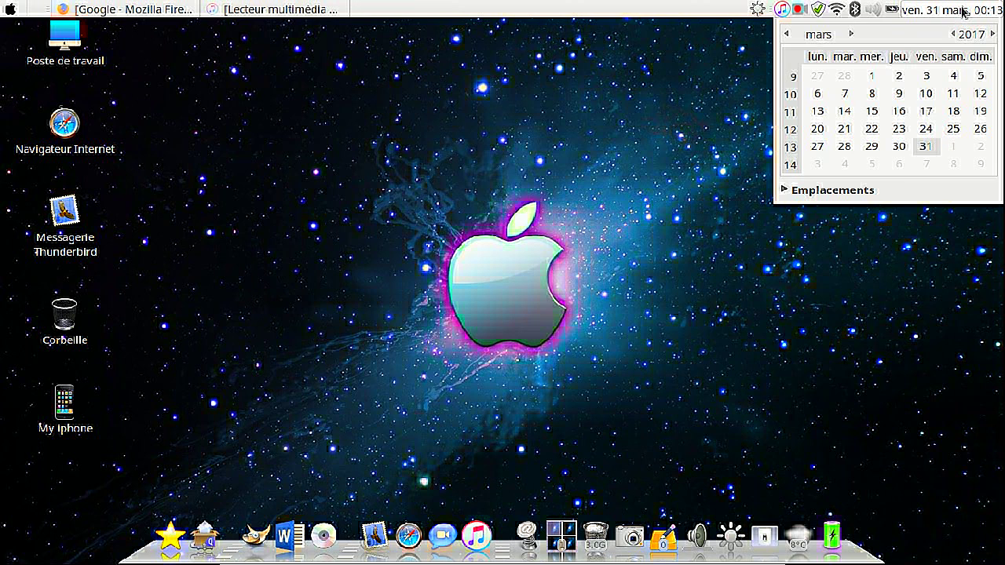
{"action": "left_click", "coordinate": [964, 10]}
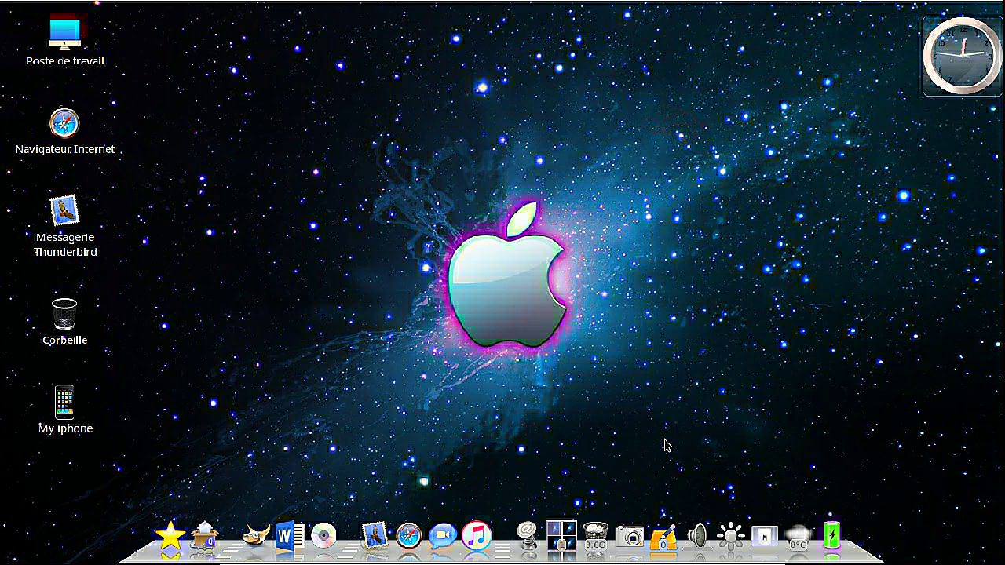
Step: Open Poste de travail and look through the root file system and the Téléchargements folder
{"action": "double_click", "coordinate": [65, 35]}
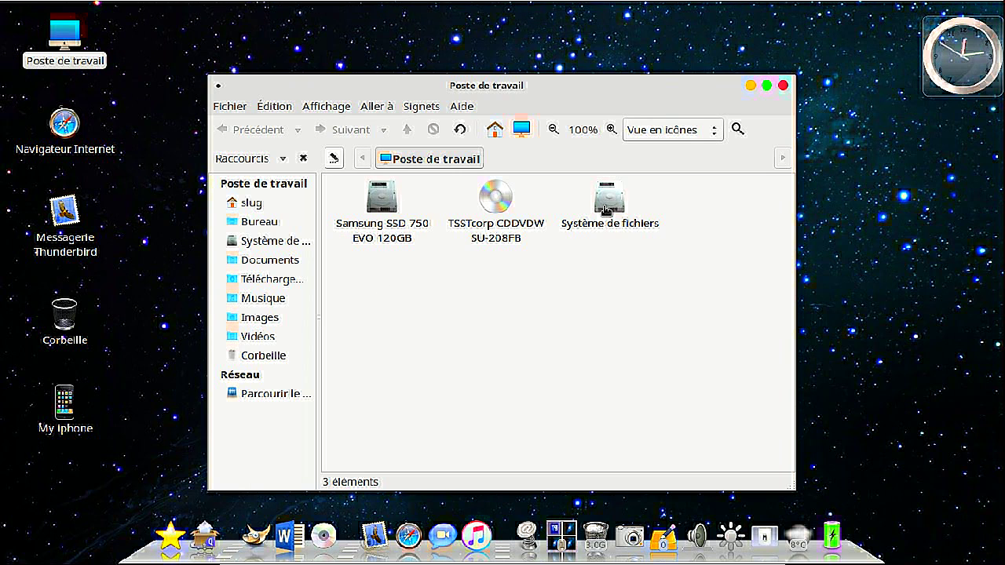
{"action": "left_click", "coordinate": [275, 243]}
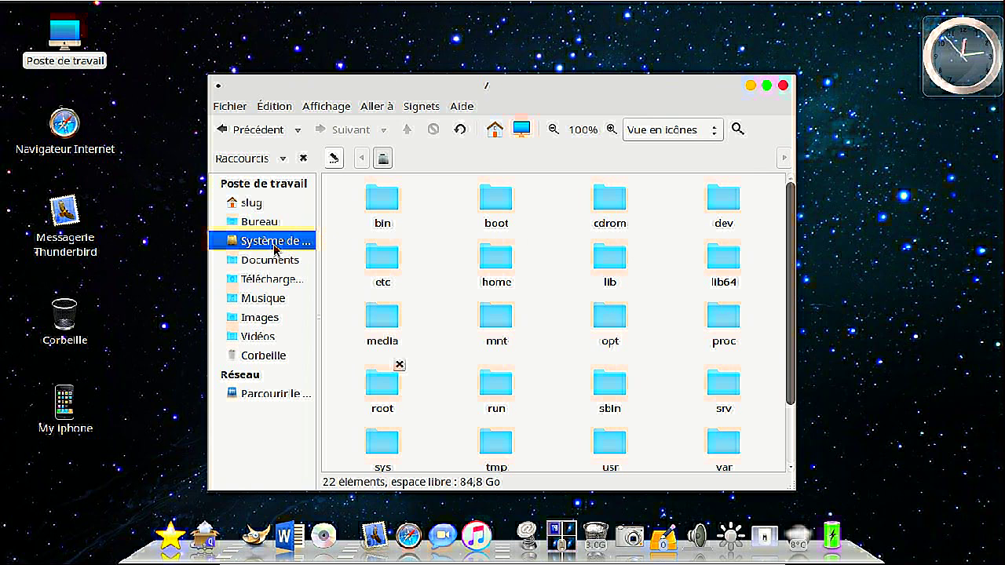
{"action": "left_click", "coordinate": [271, 279]}
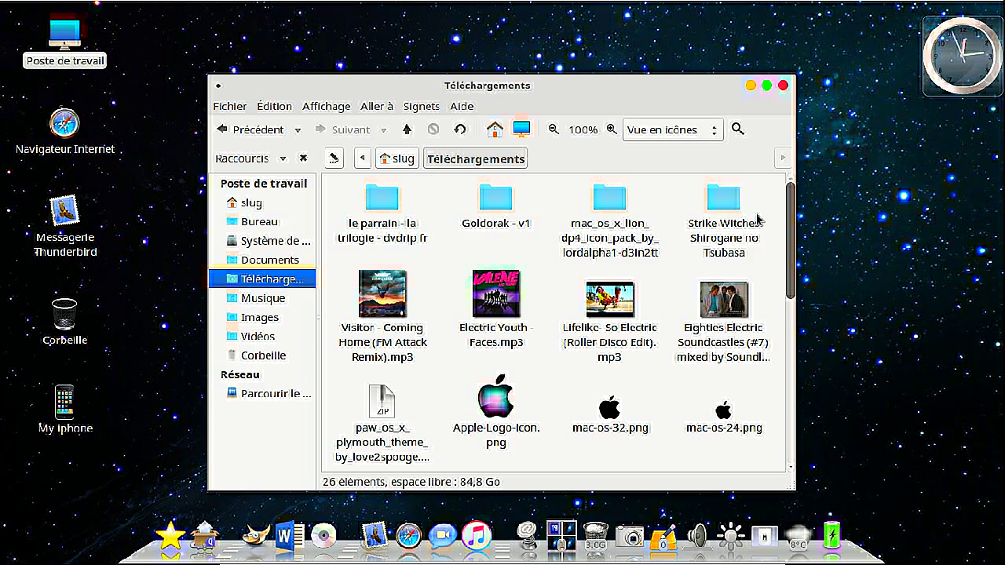
{"action": "left_click_drag", "start_coordinate": [788, 235], "coordinate": [794, 328]}
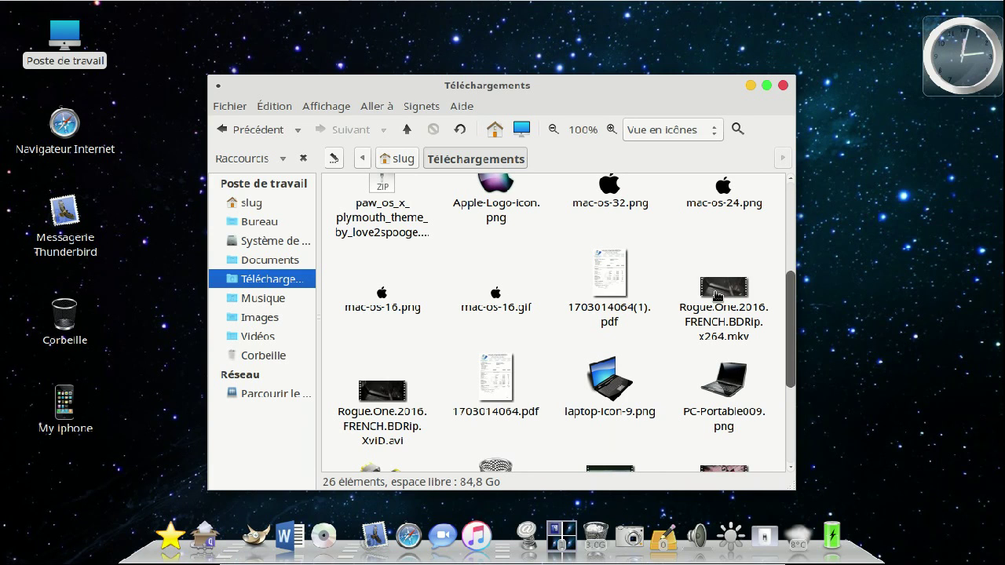
Step: Play Rogue.One.2016.FRENCH.BDRip.x264.mkv, skip ahead to about 35 minutes, and close the video player
{"action": "left_click", "coordinate": [717, 295]}
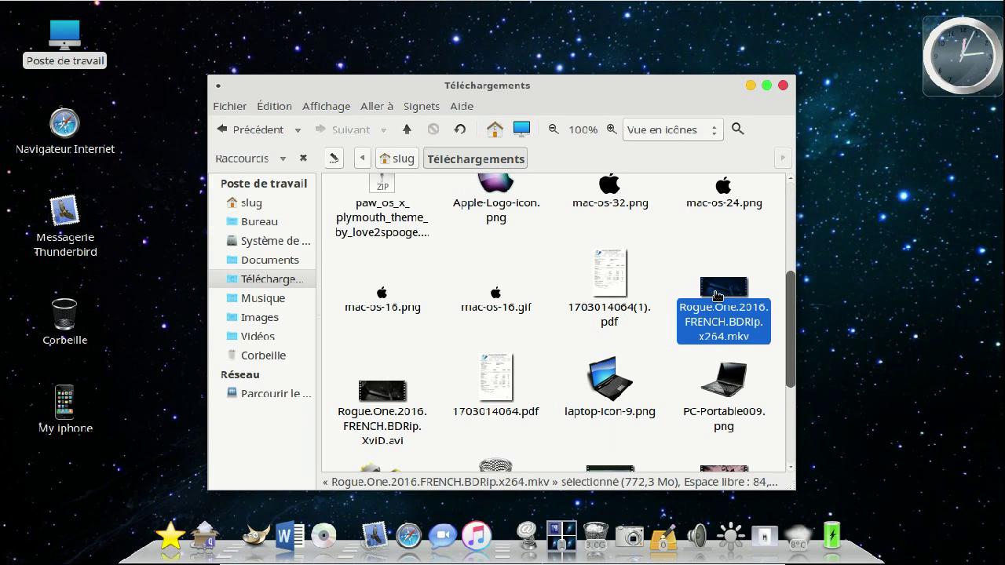
{"action": "double_click", "coordinate": [716, 296]}
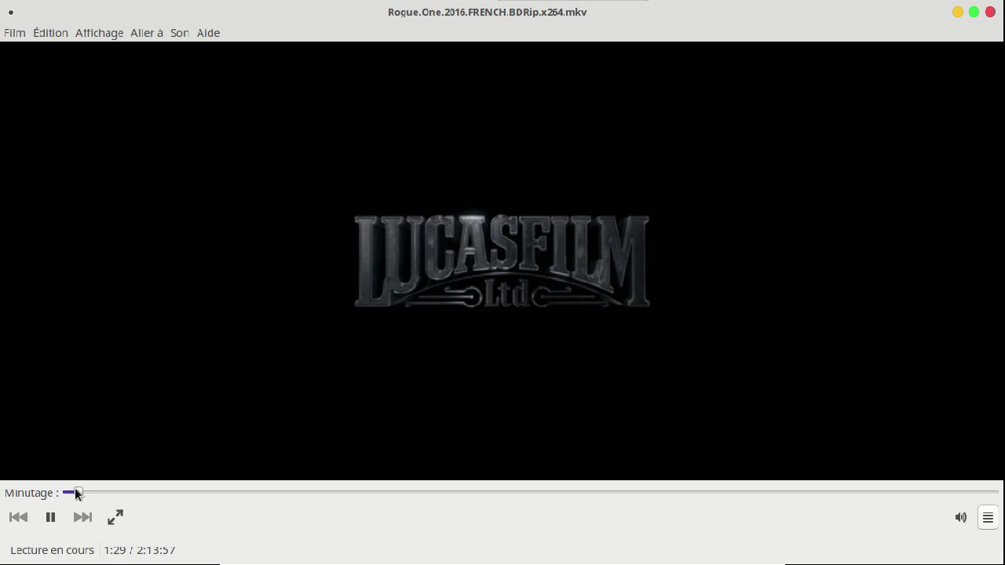
{"action": "left_click_drag", "start_coordinate": [87, 491], "coordinate": [314, 492]}
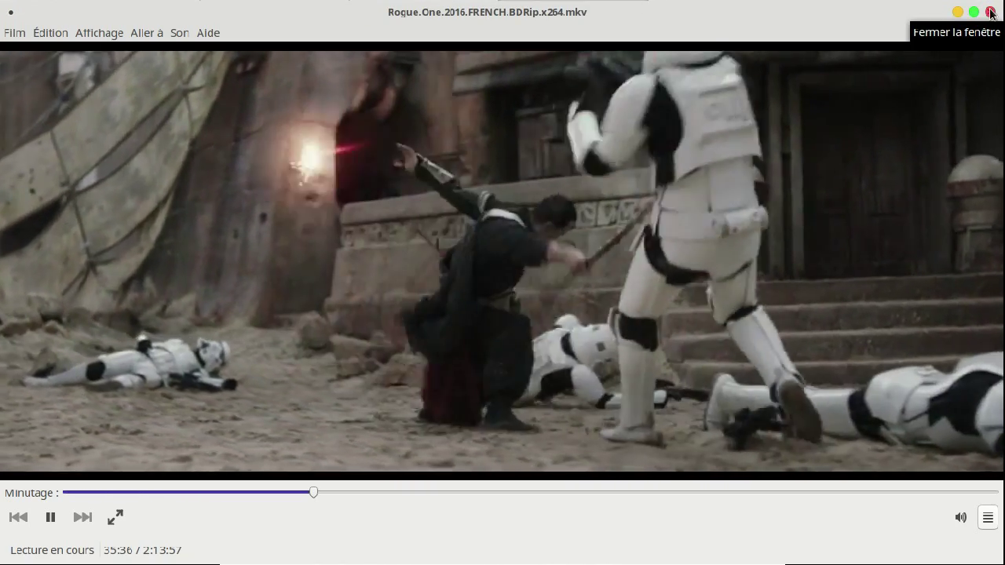
{"action": "left_click", "coordinate": [991, 12]}
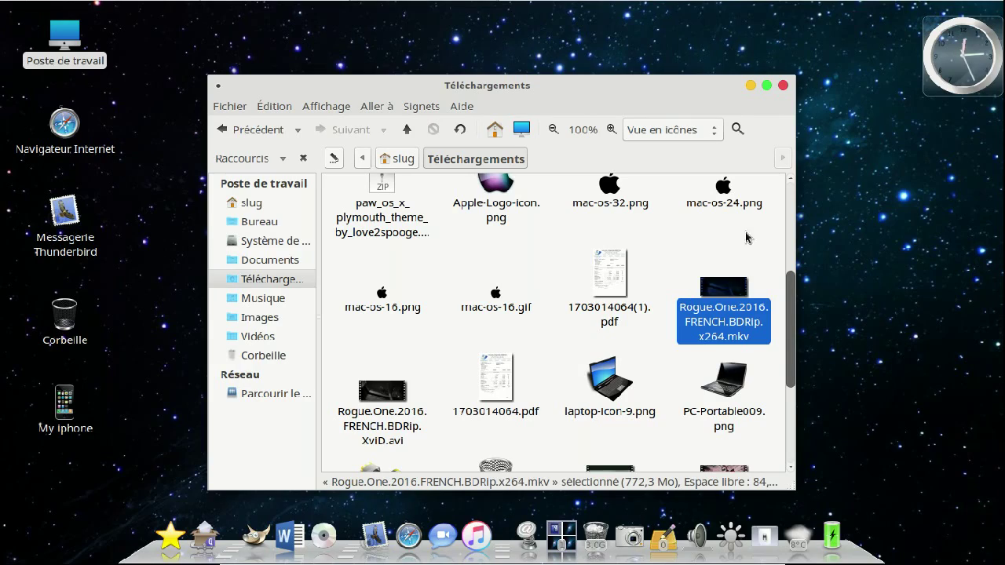
Step: Browse the icons in the png folder of the downloaded mac_os_x_lion_dp4 icon pack, and close the file manager
{"action": "left_click", "coordinate": [769, 271]}
{"action": "left_click_drag", "start_coordinate": [793, 312], "coordinate": [791, 206]}
{"action": "double_click", "coordinate": [622, 215]}
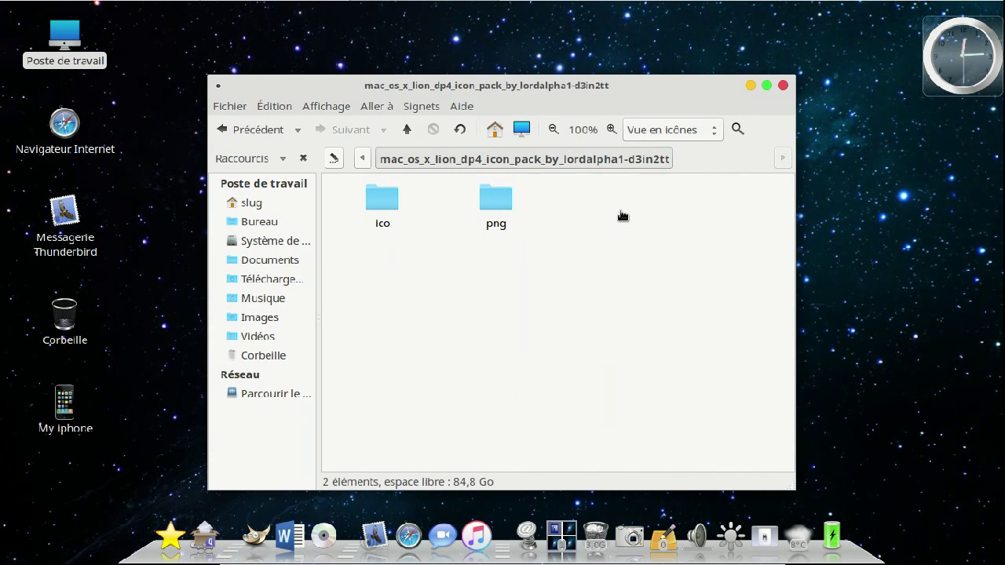
{"action": "double_click", "coordinate": [495, 200]}
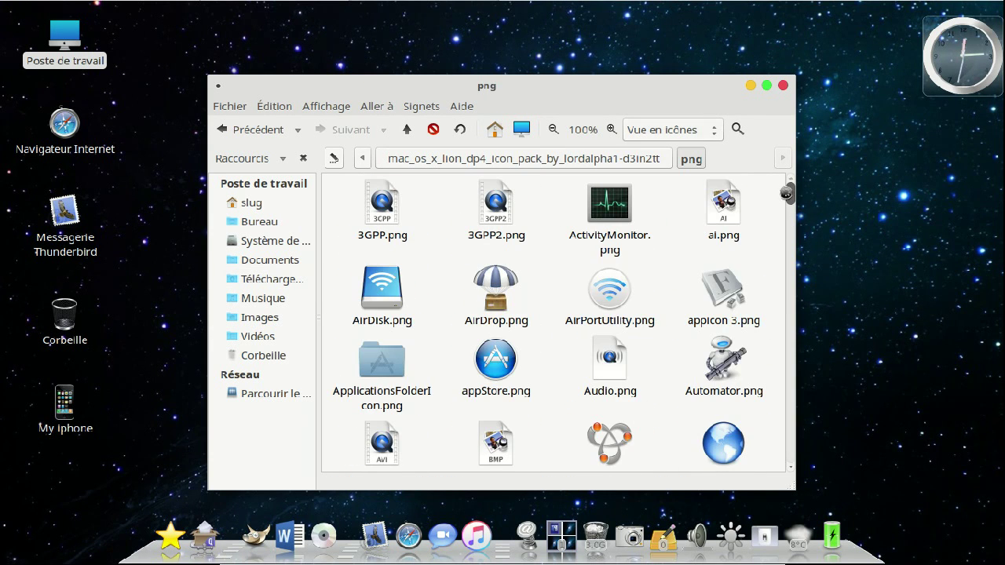
{"action": "left_click_drag", "start_coordinate": [790, 196], "coordinate": [822, 75]}
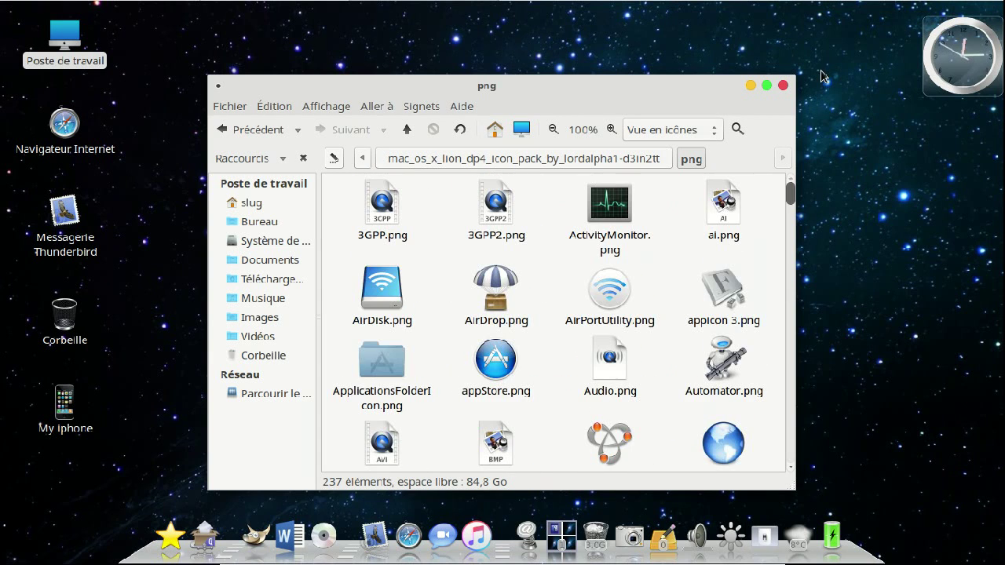
{"action": "left_click", "coordinate": [782, 86]}
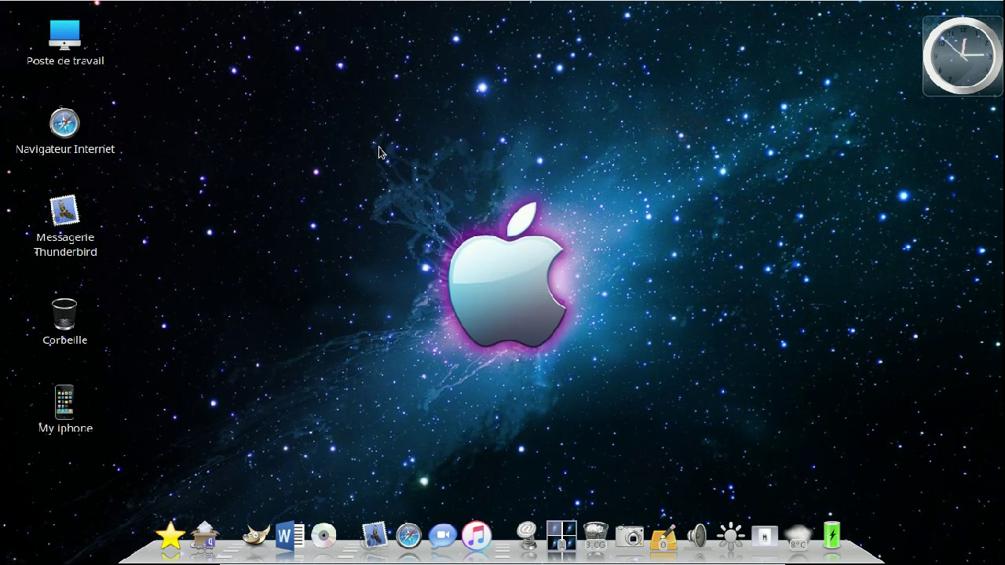
Step: Set the desktop background to the iceberg picture and switch back to the glowing Apple logo wallpaper
{"action": "right_click", "coordinate": [713, 252]}
{"action": "left_click", "coordinate": [809, 420]}
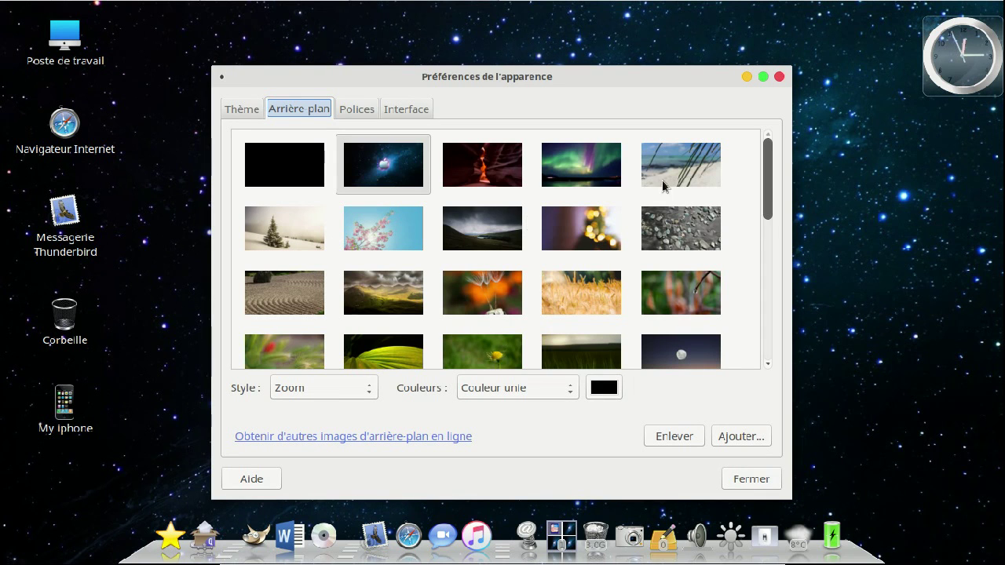
{"action": "left_click_drag", "start_coordinate": [769, 189], "coordinate": [766, 255]}
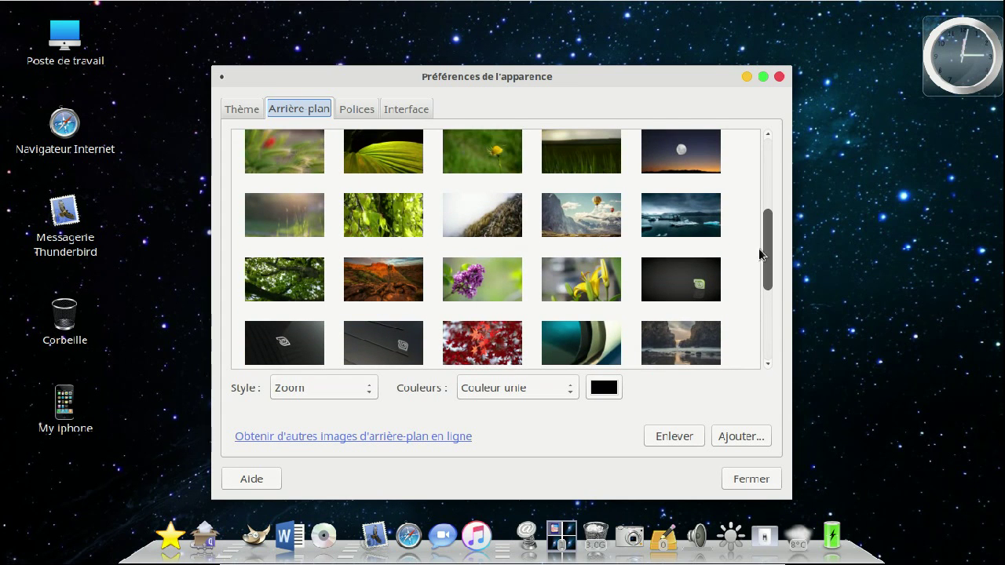
{"action": "left_click", "coordinate": [705, 232]}
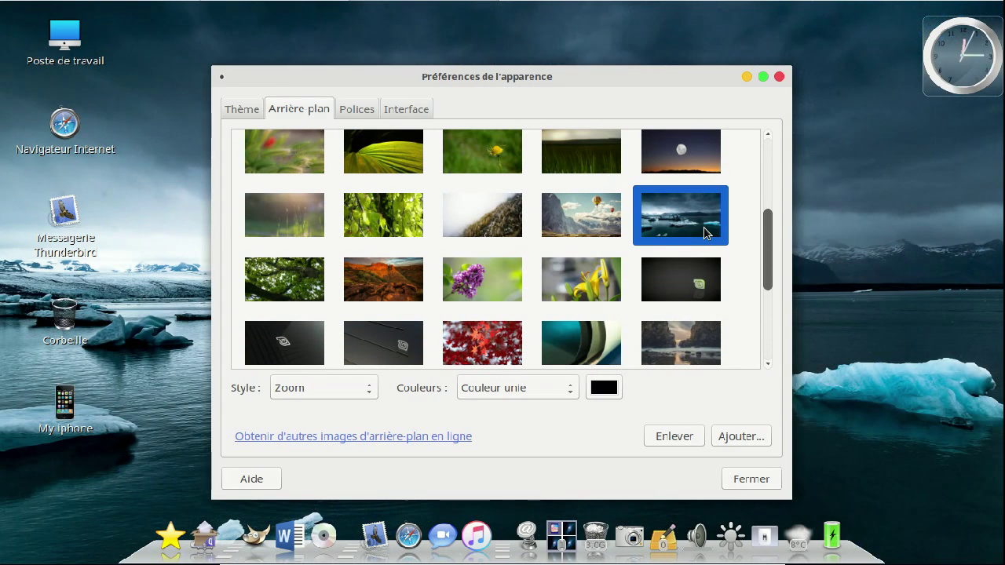
{"action": "left_click_drag", "start_coordinate": [770, 237], "coordinate": [763, 153]}
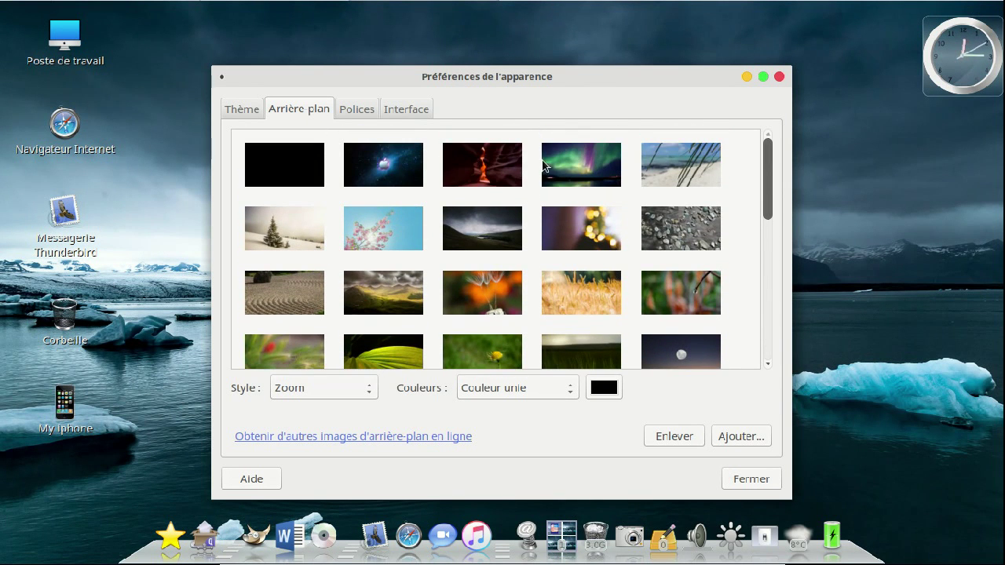
{"action": "left_click", "coordinate": [407, 170]}
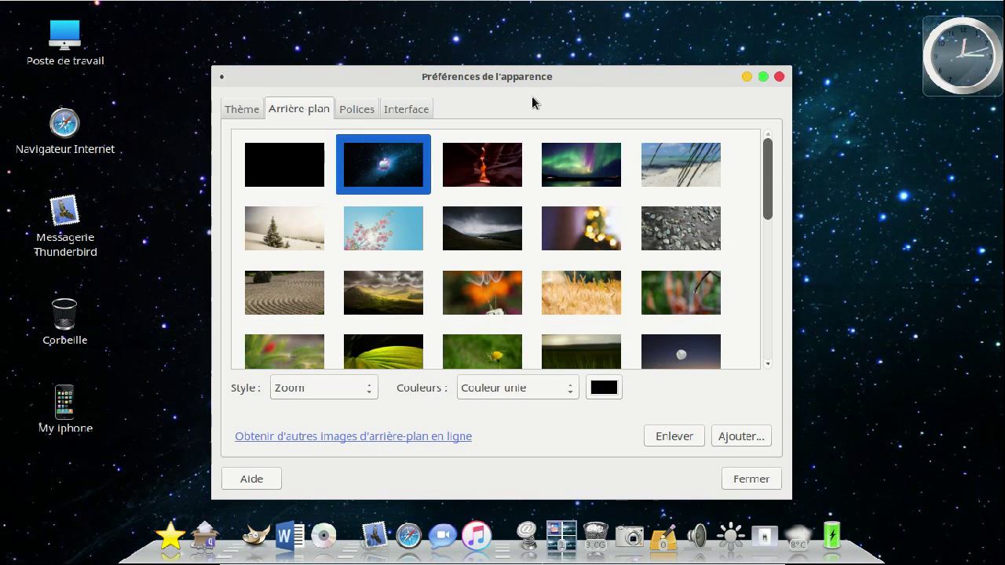
Step: Apply the Mint-Y-Dark theme to the desktop
{"action": "left_click", "coordinate": [241, 109]}
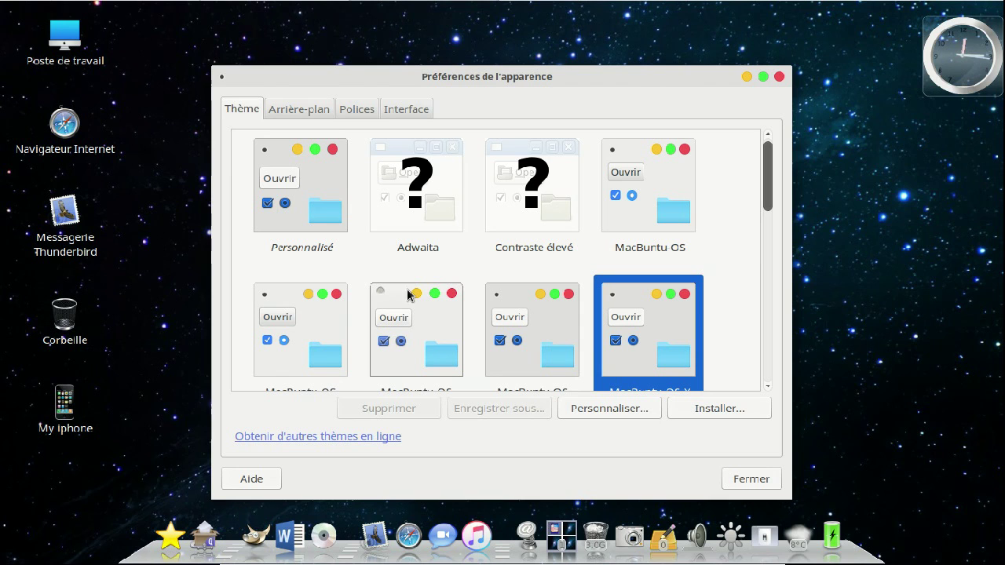
{"action": "left_click_drag", "start_coordinate": [767, 159], "coordinate": [762, 186]}
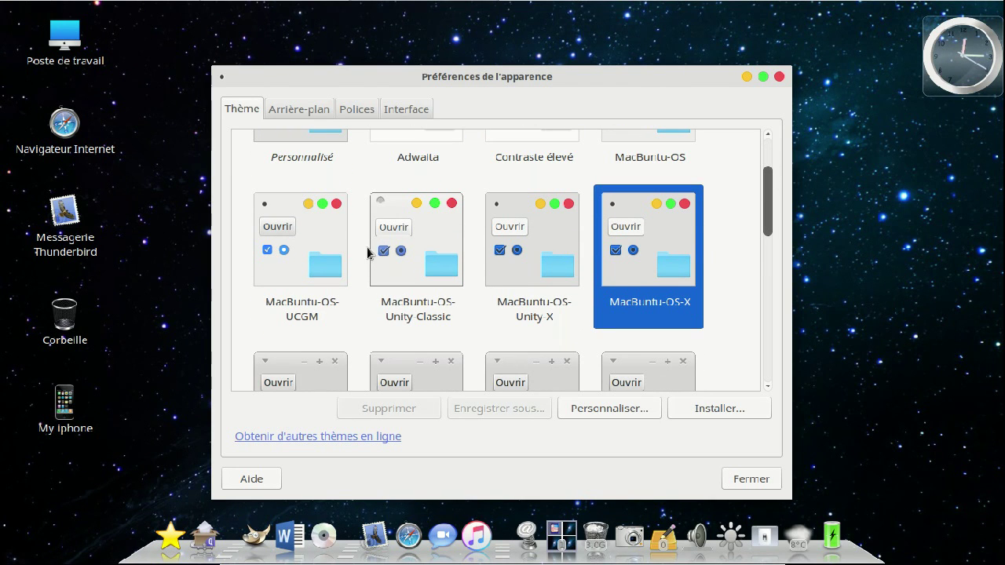
{"action": "left_click_drag", "start_coordinate": [766, 224], "coordinate": [778, 368]}
{"action": "left_click", "coordinate": [343, 274]}
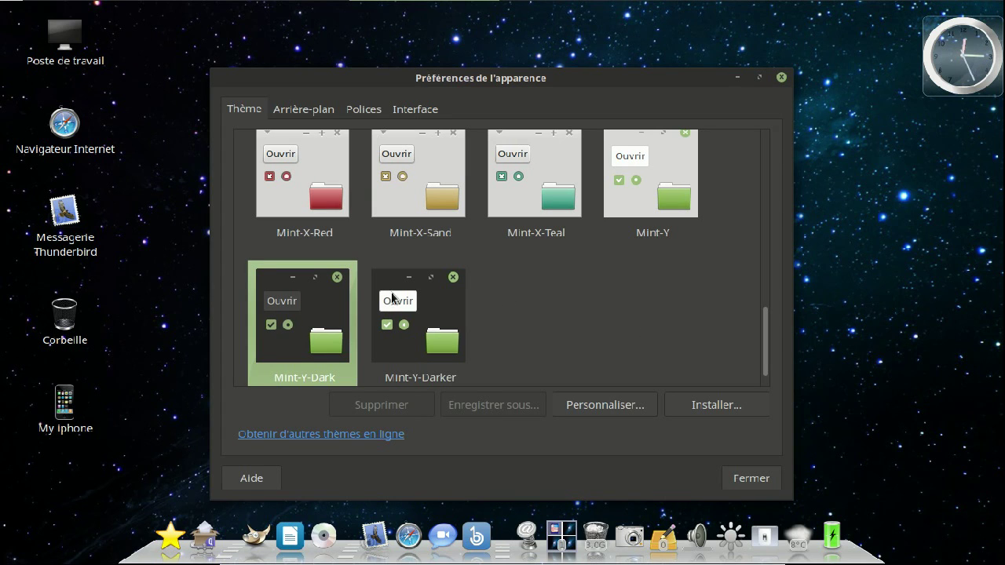
Step: Check the dark theme in the file manager by opening Téléchargements and the icon pack folder, and close the window
{"action": "double_click", "coordinate": [66, 36]}
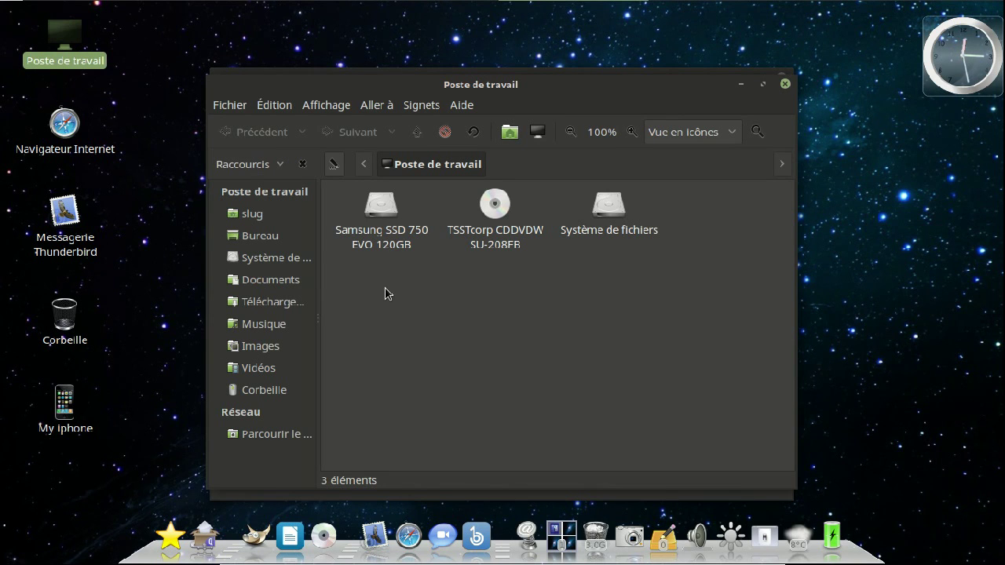
{"action": "left_click", "coordinate": [273, 305]}
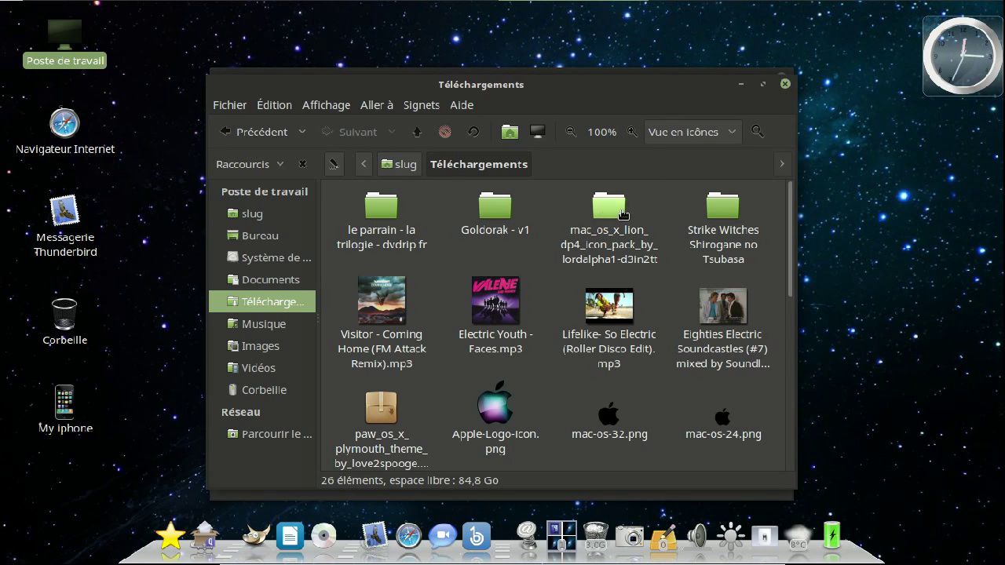
{"action": "double_click", "coordinate": [622, 213]}
{"action": "left_click", "coordinate": [784, 84]}
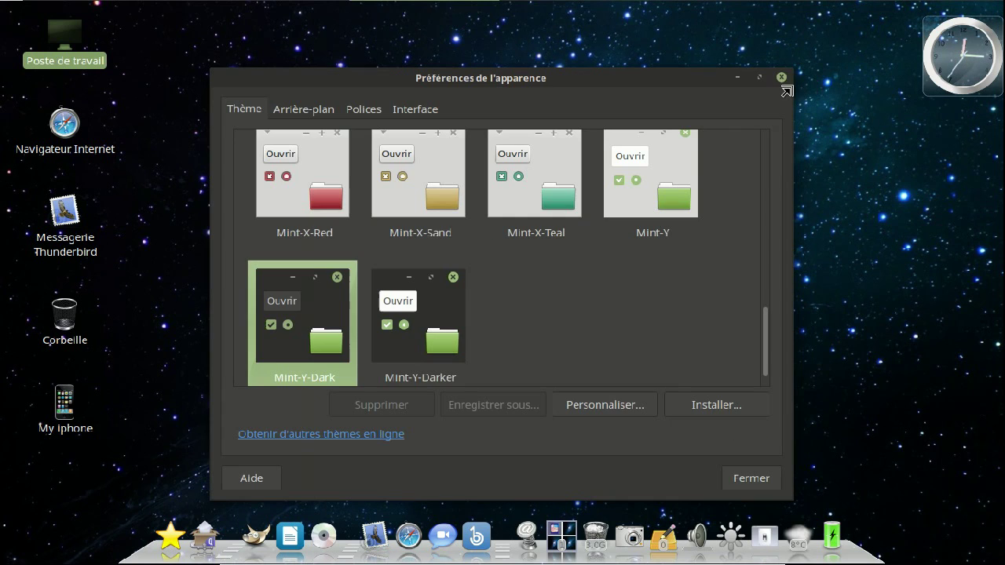
Step: Apply the MacBuntu-OS-X theme to the desktop
{"action": "left_click_drag", "start_coordinate": [781, 88], "coordinate": [782, 128]}
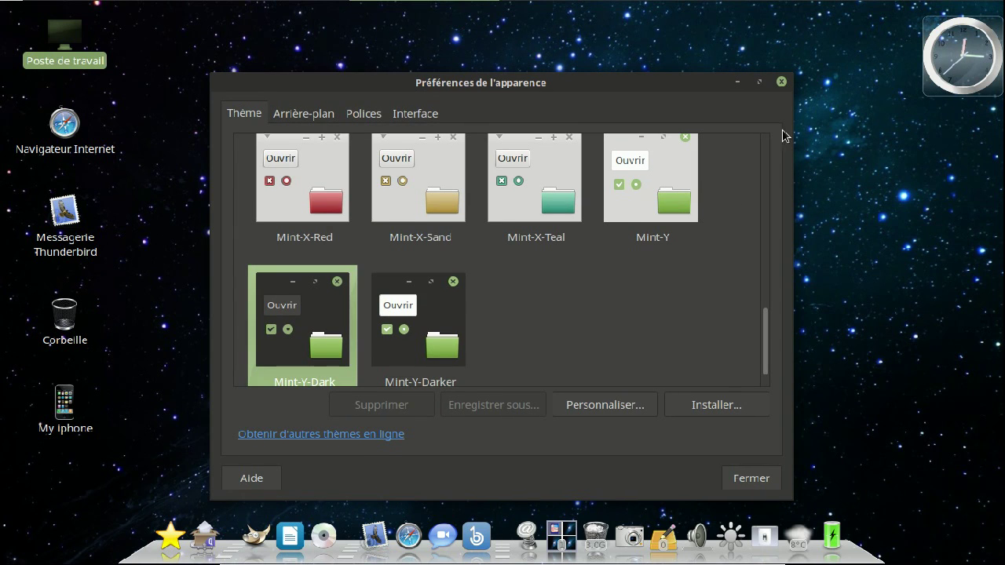
{"action": "left_click_drag", "start_coordinate": [766, 343], "coordinate": [687, 210]}
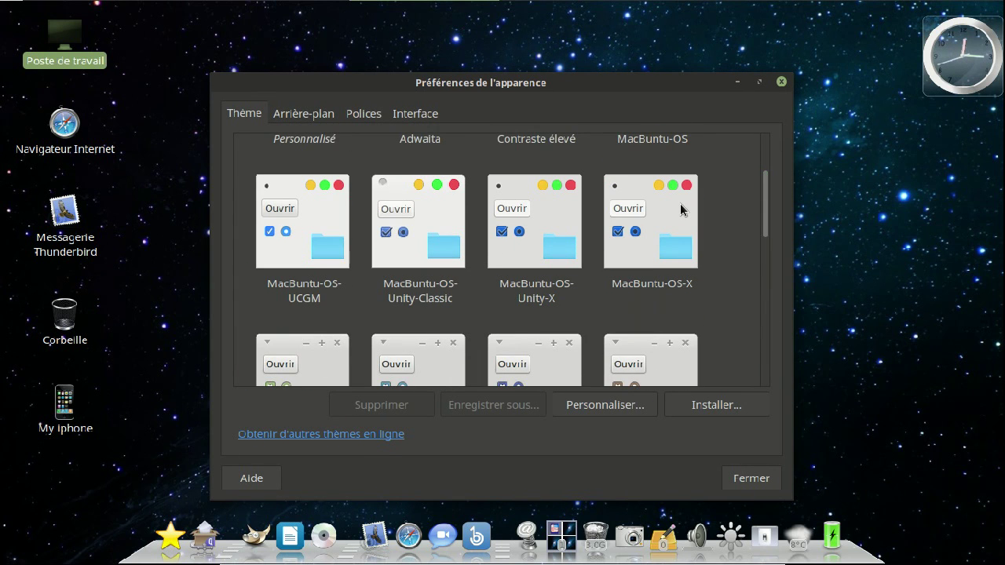
{"action": "left_click", "coordinate": [681, 210]}
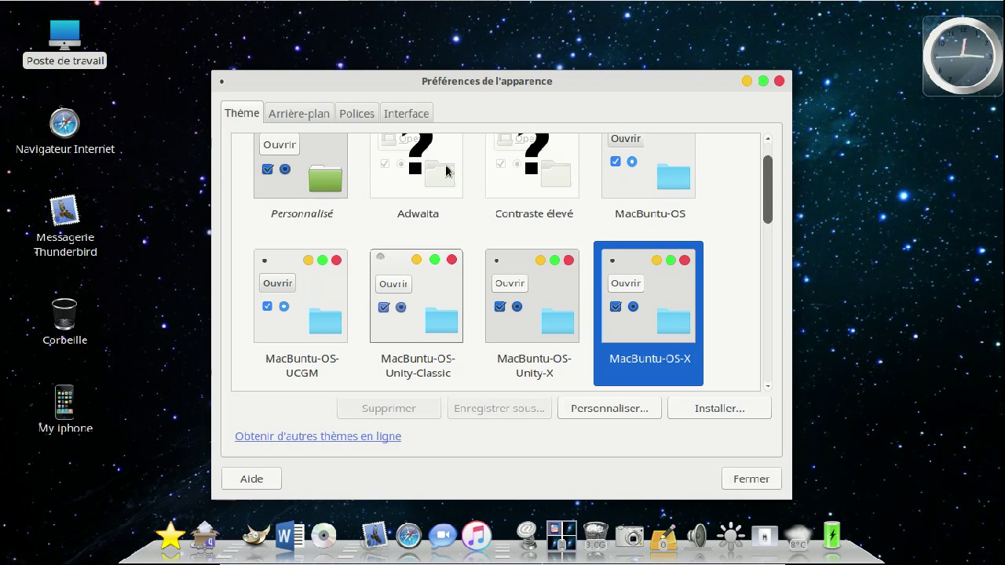
Step: Review the appearance preferences for background, fonts, font rendering details and interface, and close the preferences window
{"action": "left_click", "coordinate": [310, 111]}
{"action": "left_click", "coordinate": [361, 113]}
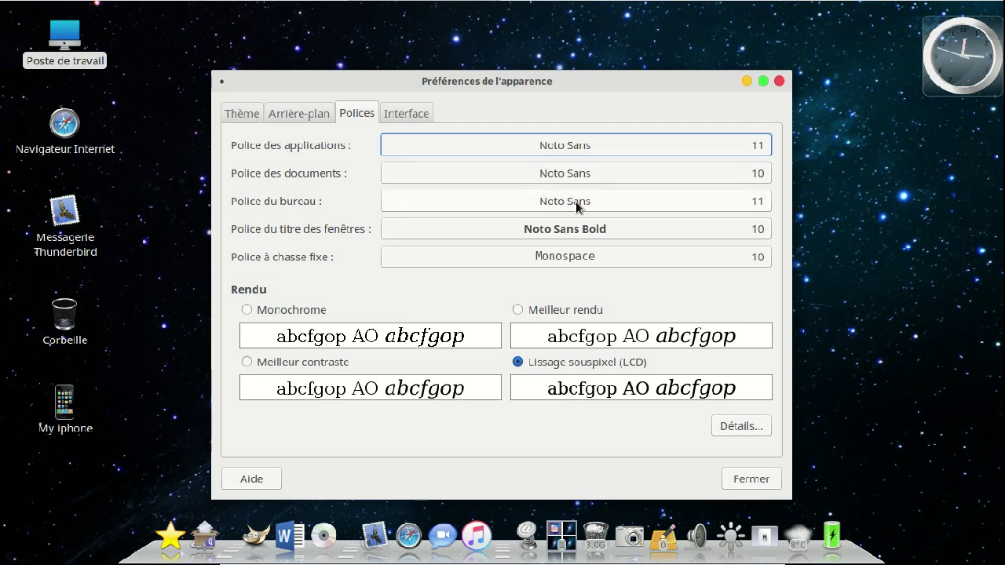
{"action": "left_click", "coordinate": [742, 426]}
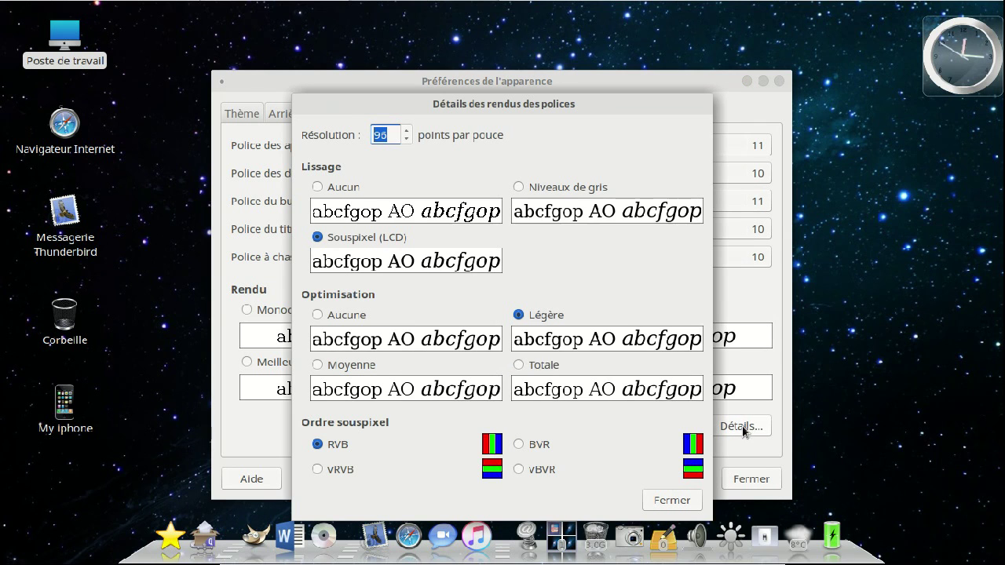
{"action": "left_click", "coordinate": [690, 501]}
{"action": "left_click", "coordinate": [424, 114]}
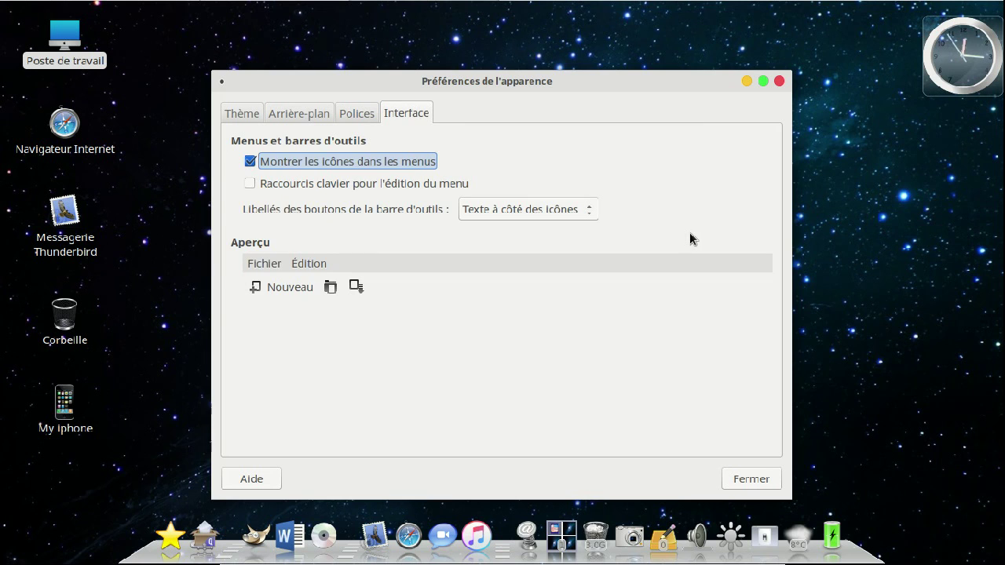
{"action": "left_click", "coordinate": [779, 81]}
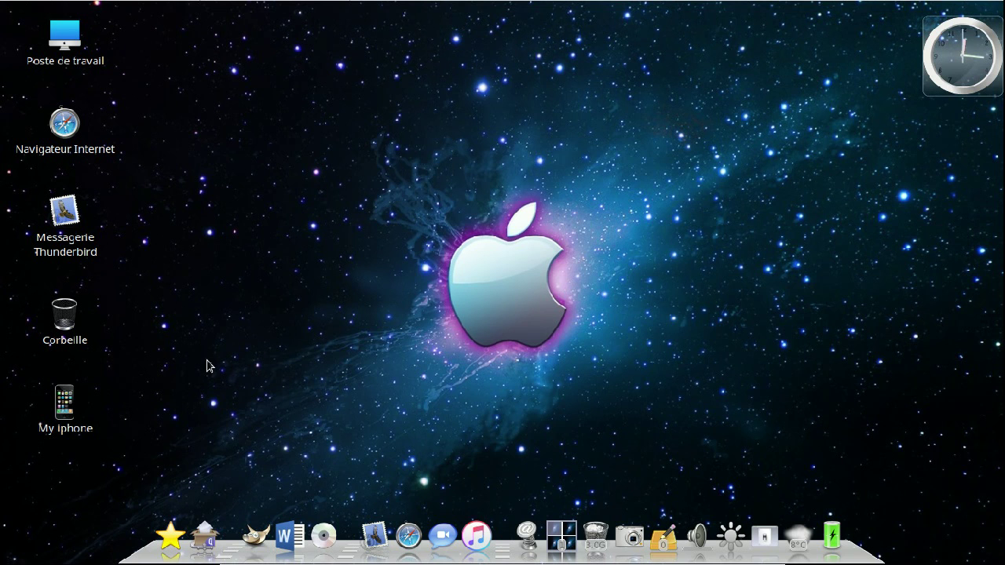
Step: Bring up the Firefox window with the Google page, toggle its maximized size and return to the desktop
{"action": "mouse_move", "coordinate": [252, 4]}
{"action": "left_click", "coordinate": [148, 7]}
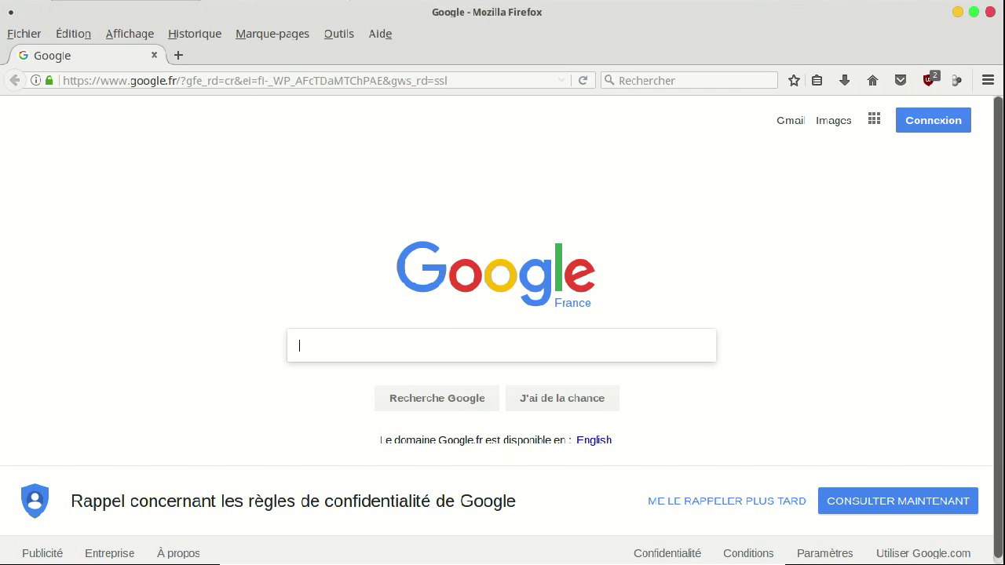
{"action": "left_click", "coordinate": [973, 14]}
{"action": "left_click", "coordinate": [972, 13]}
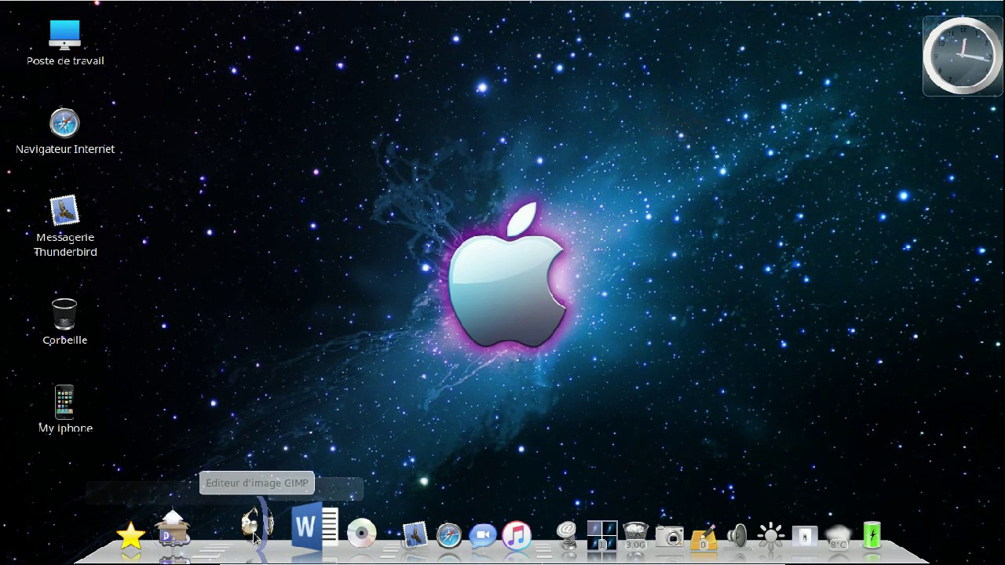
Step: Write "MAC OS X ON LINUX MINT 18.1 MATE:)" in a new LibreOffice Writer document, and close it without saving
{"action": "left_click", "coordinate": [298, 540]}
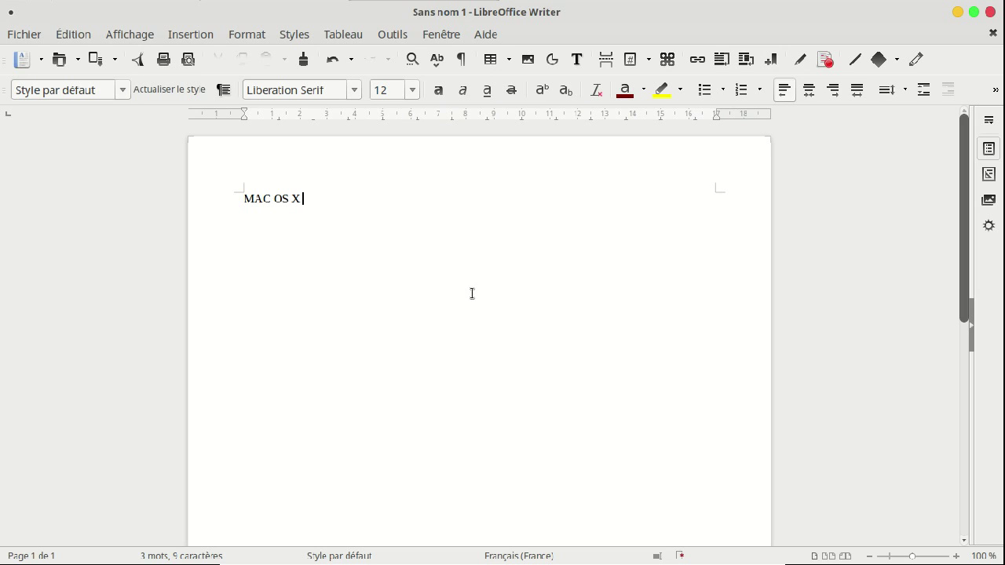
{"action": "type", "text": "LINUX MINT 18.1 MATE:)"}
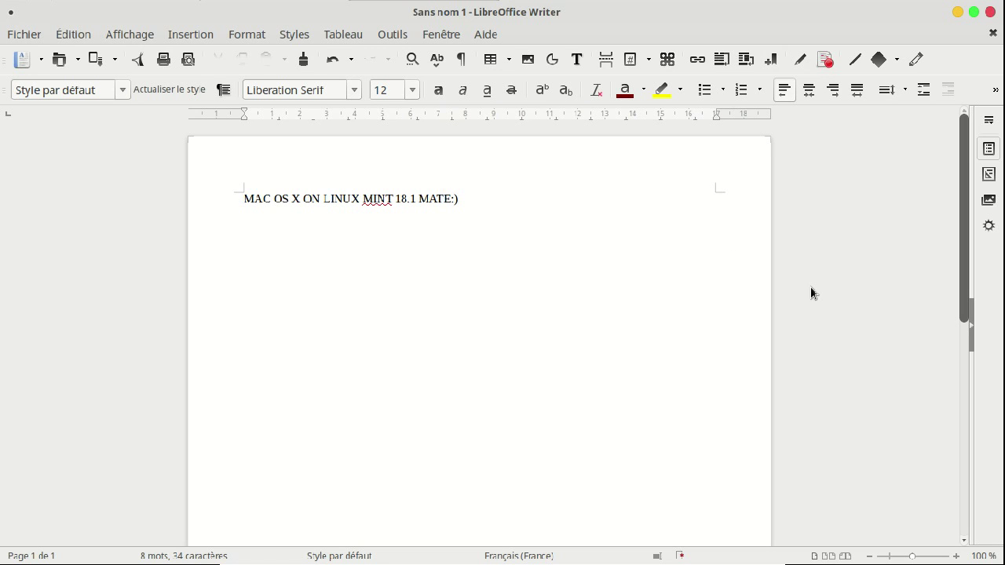
{"action": "left_click", "coordinate": [990, 11]}
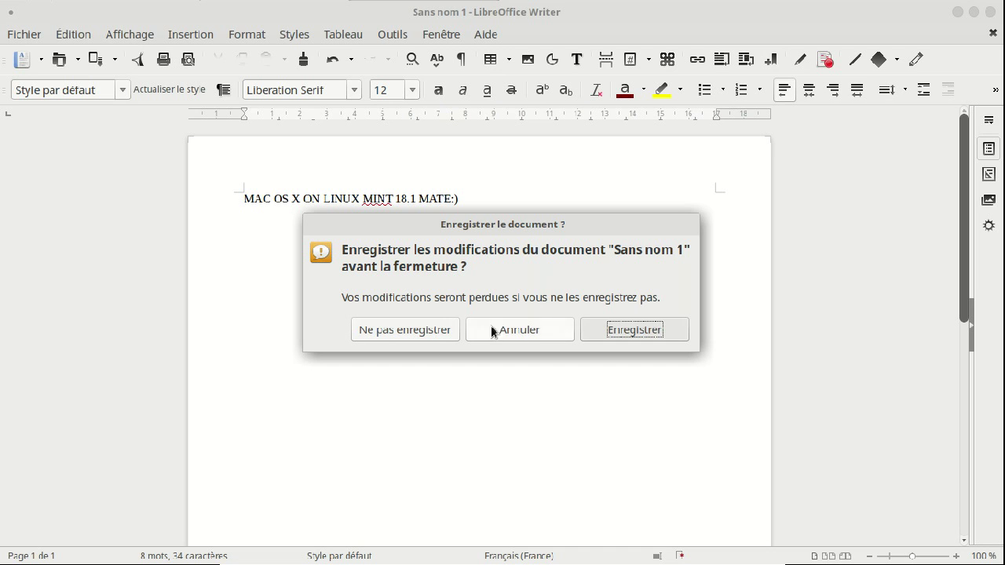
{"action": "left_click", "coordinate": [404, 330]}
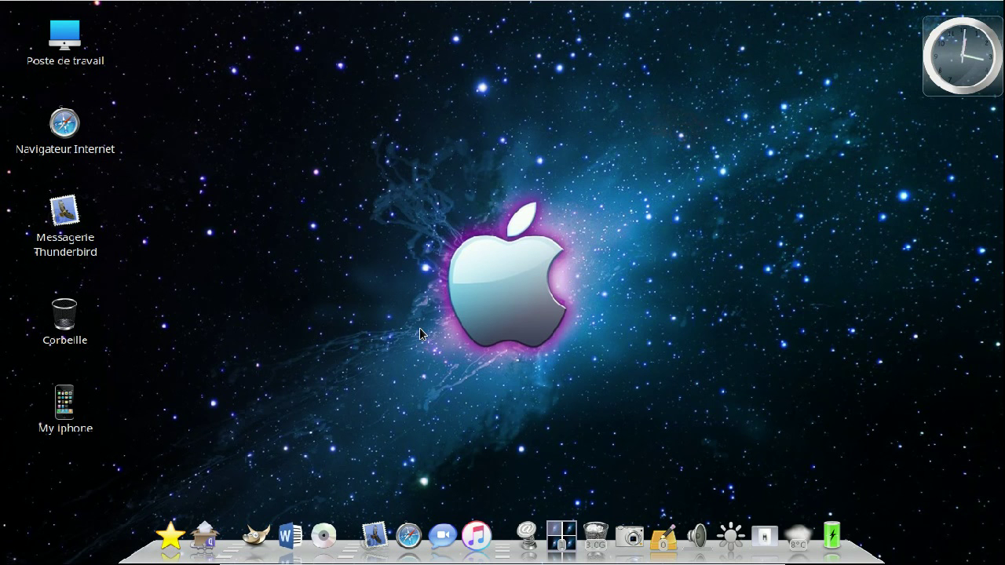
Step: Open the recently used image iphone-png-22600.png in GIMP, and close both the image and the program
{"action": "left_click", "coordinate": [256, 536]}
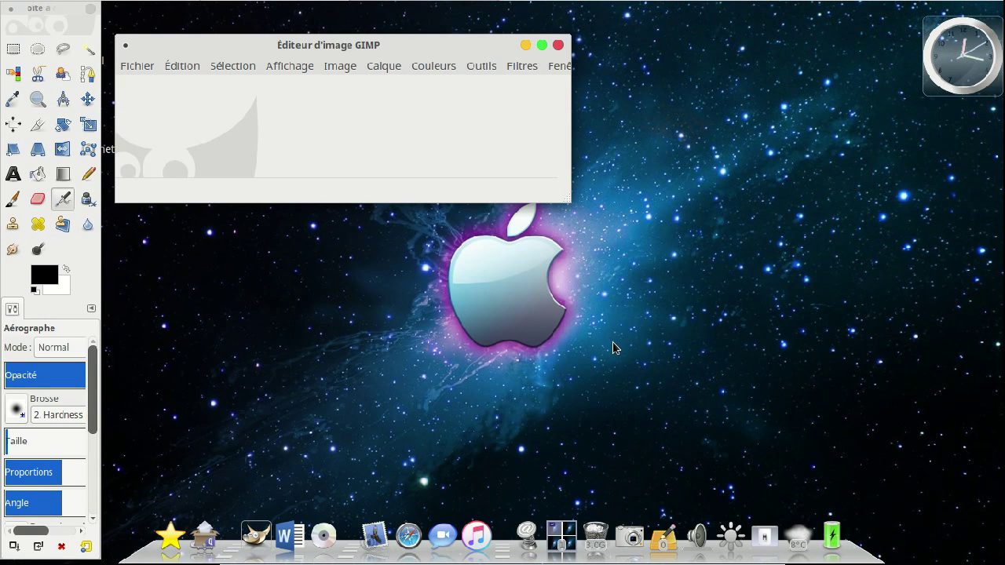
{"action": "left_click", "coordinate": [130, 66]}
{"action": "left_click", "coordinate": [179, 126]}
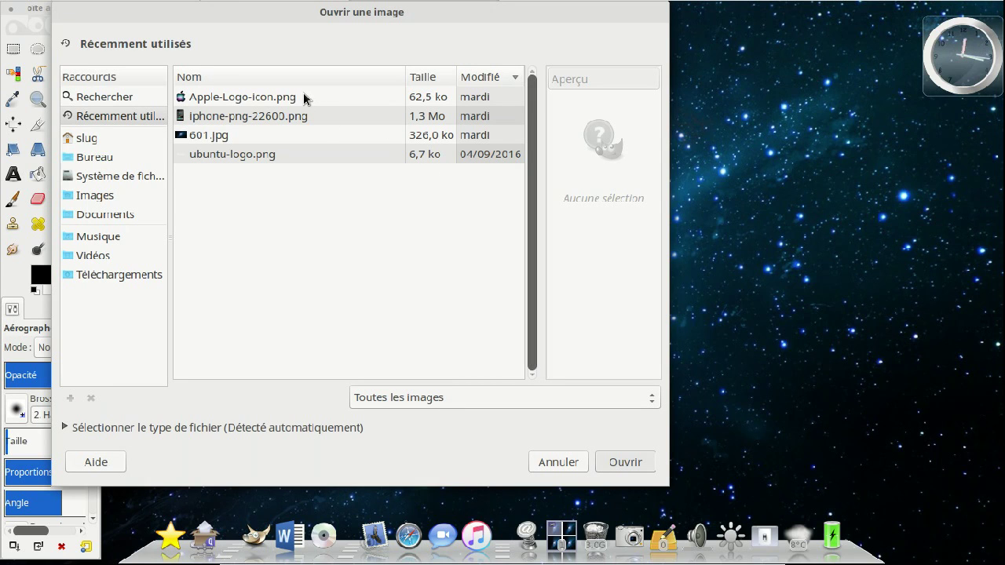
{"action": "left_click", "coordinate": [291, 116]}
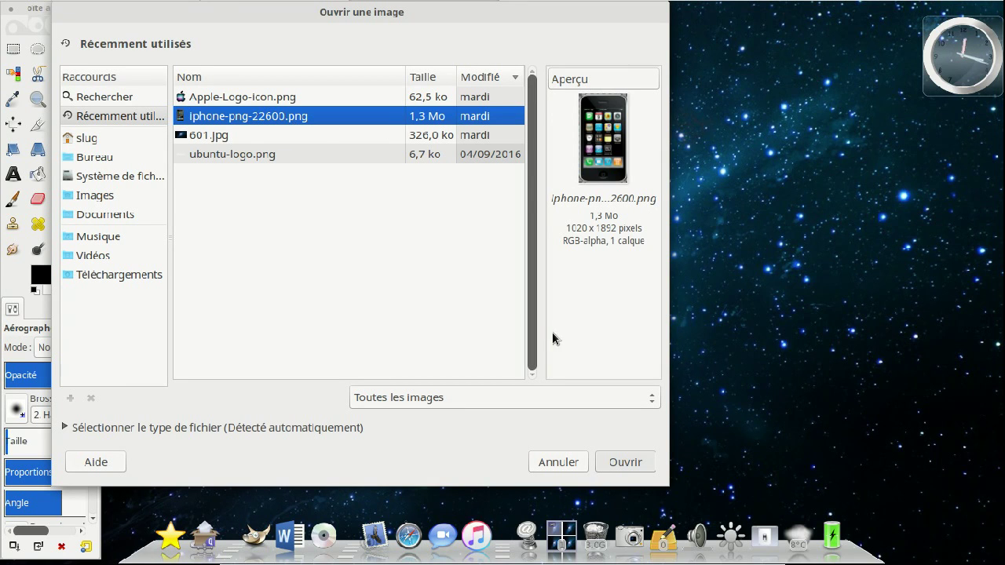
{"action": "left_click", "coordinate": [646, 463]}
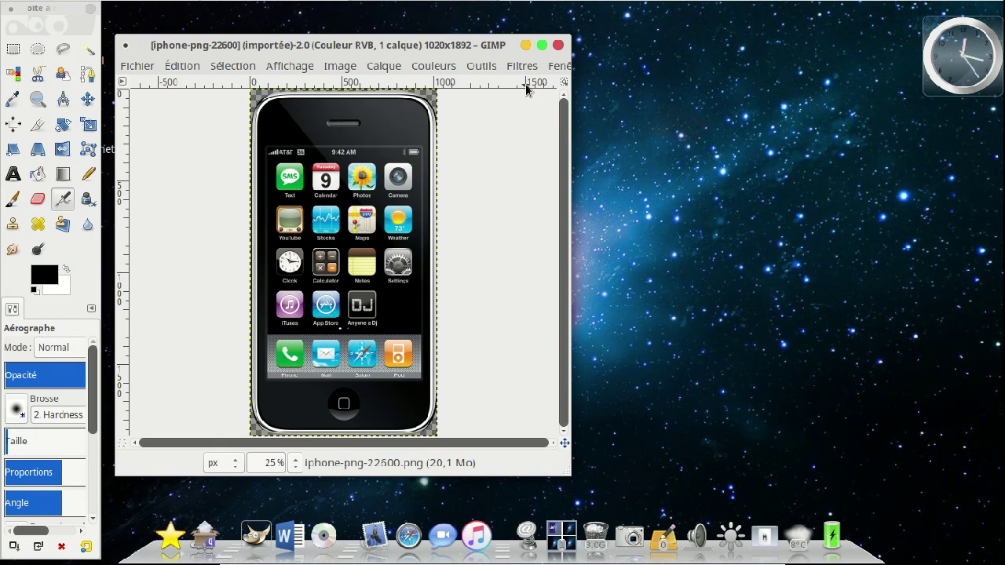
{"action": "left_click", "coordinate": [558, 45]}
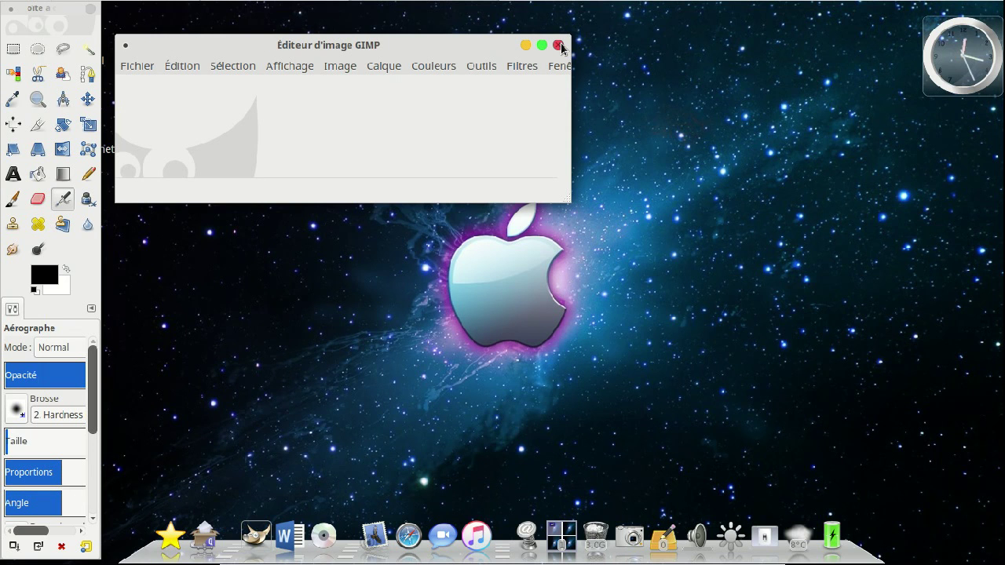
{"action": "left_click", "coordinate": [560, 46]}
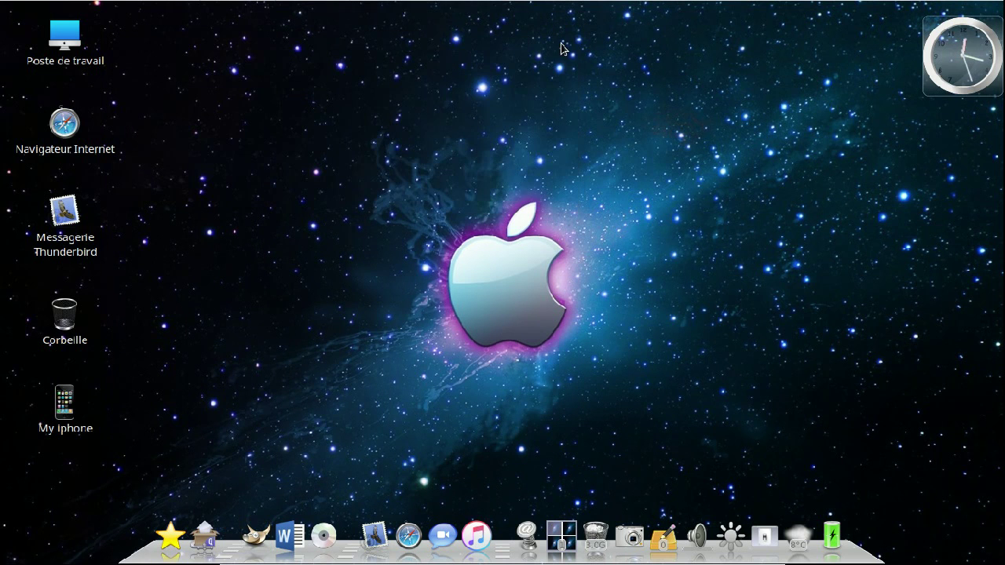
Step: Search Google for APPLE in Firefox and open the Apple (France) website
{"action": "left_click", "coordinate": [408, 536]}
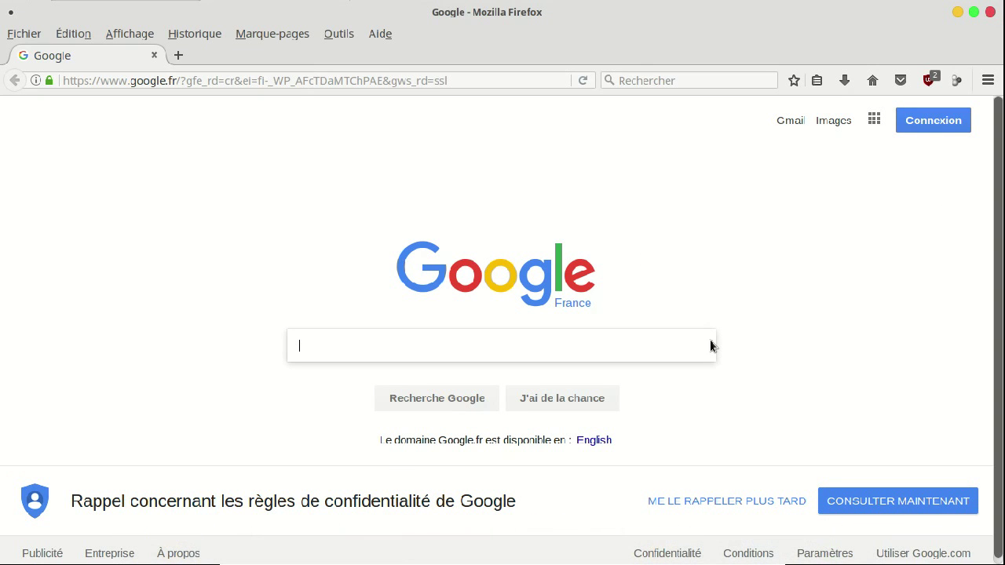
{"action": "type", "text": "APPLE"}
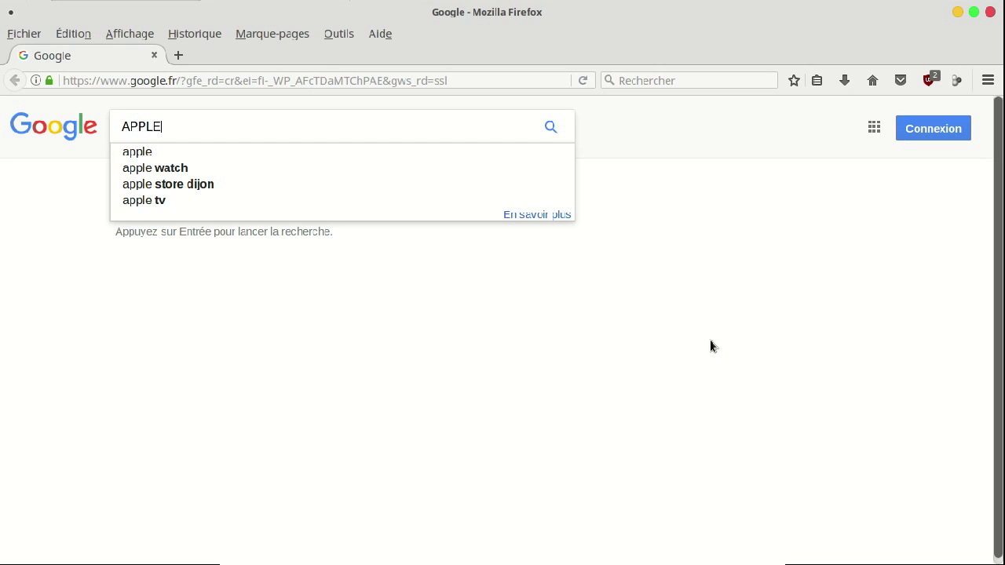
{"action": "key", "text": "Return"}
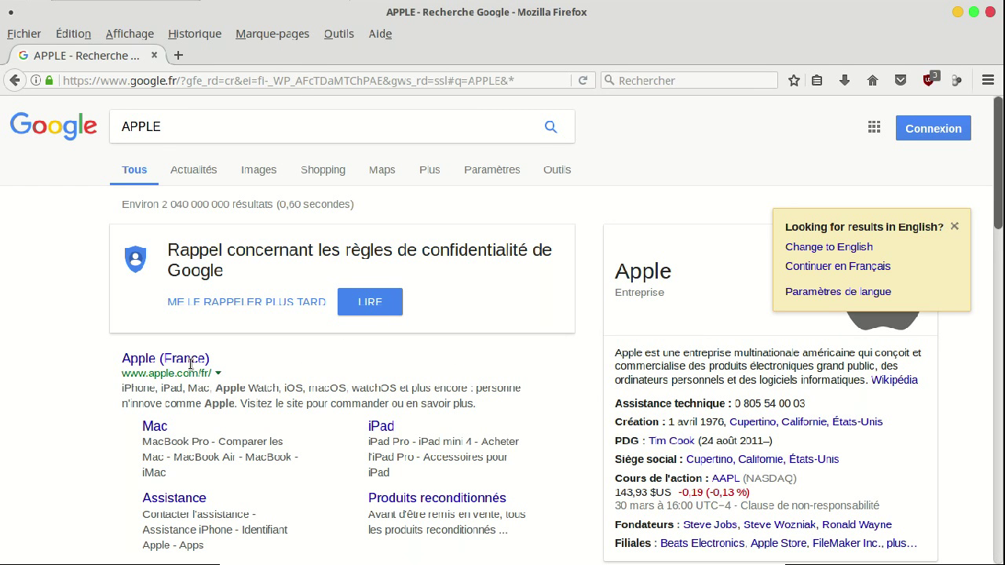
{"action": "left_click", "coordinate": [188, 363]}
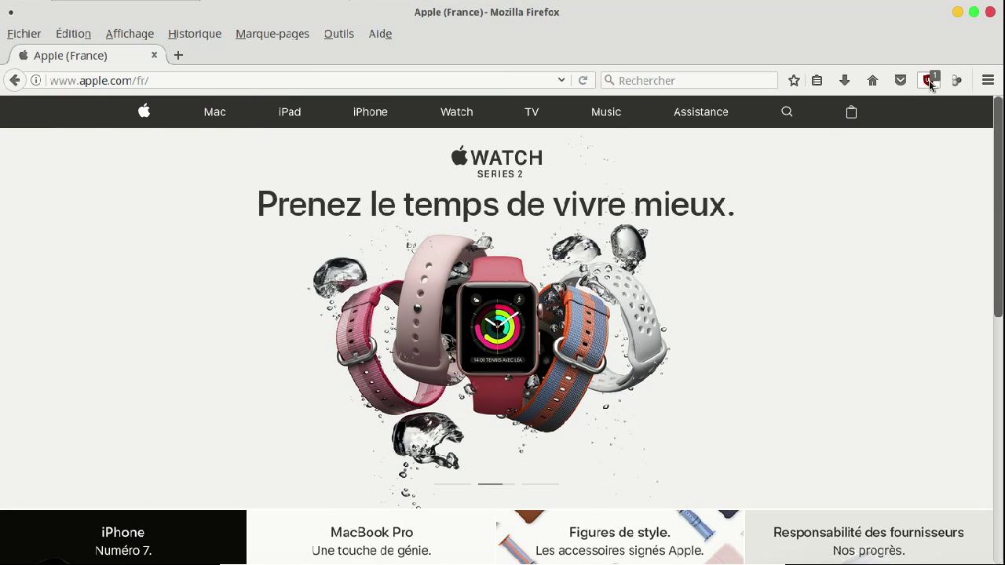
Step: Turn uBlock Origin off and back on for the Apple website, and close the browser
{"action": "left_click", "coordinate": [929, 80]}
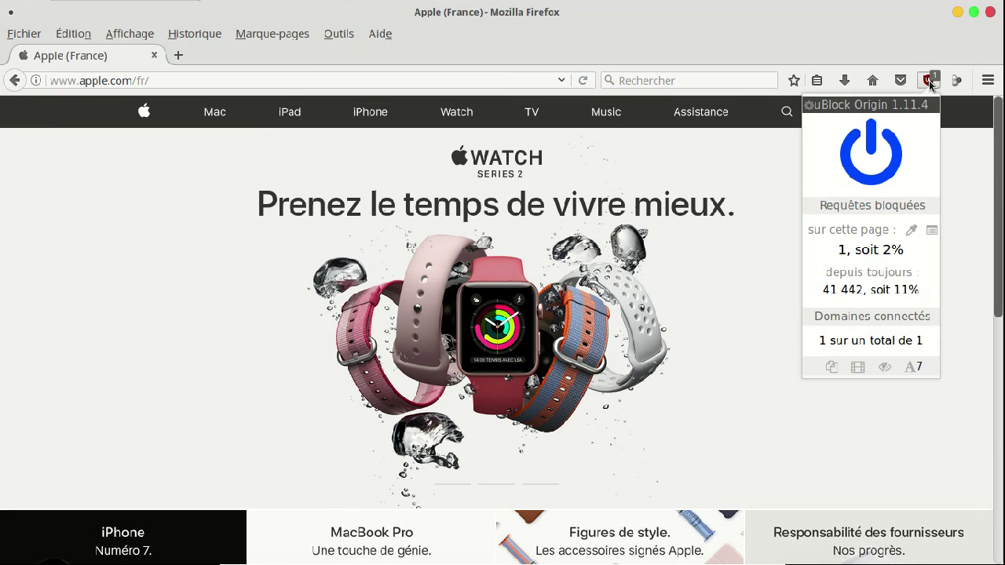
{"action": "left_click", "coordinate": [872, 167]}
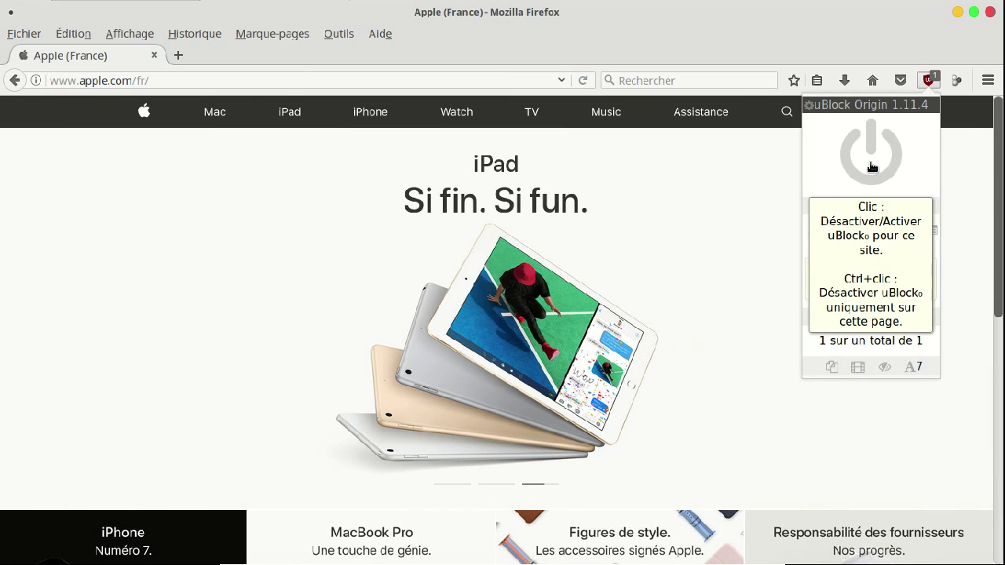
{"action": "left_click", "coordinate": [872, 166]}
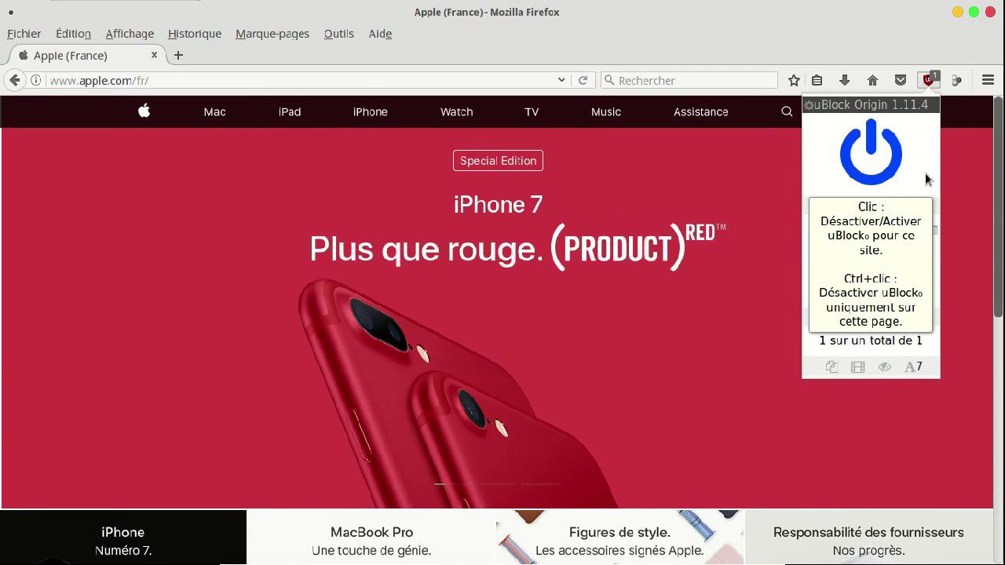
{"action": "left_click", "coordinate": [923, 29]}
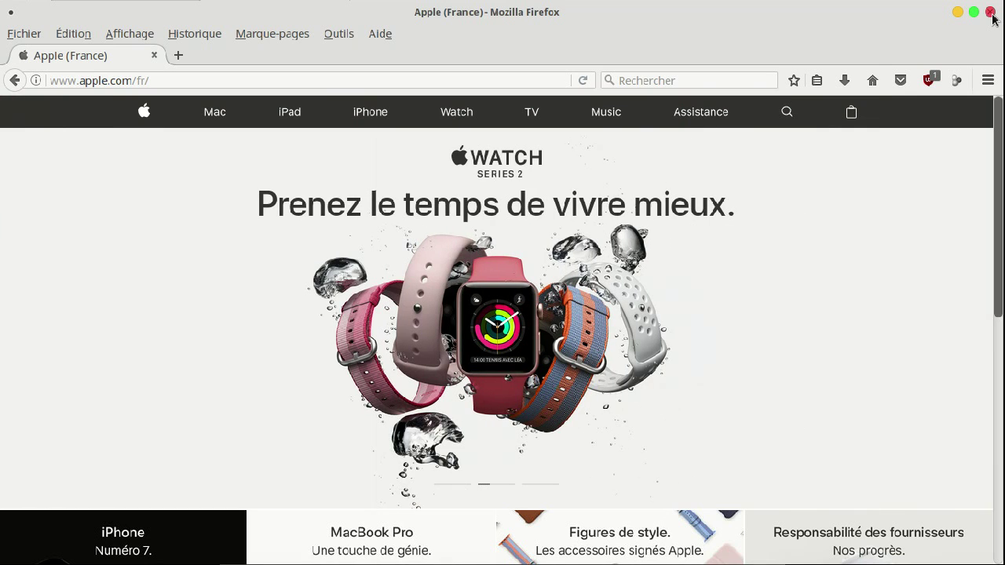
{"action": "left_click", "coordinate": [991, 12]}
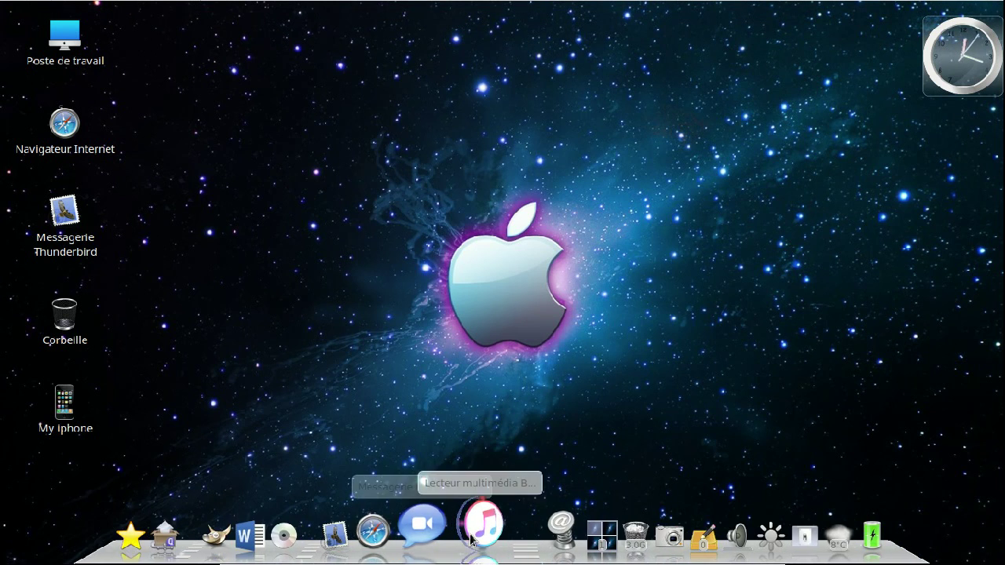
Step: Play the Coming Home album by Visitor in Banshee, minimize the player and show the playing track's details from the system tray
{"action": "left_click", "coordinate": [476, 536]}
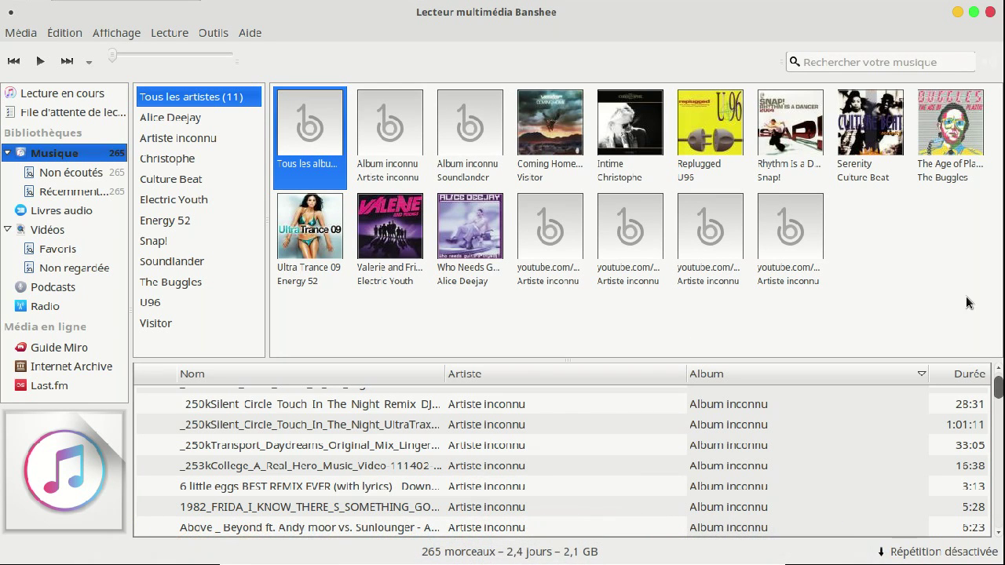
{"action": "double_click", "coordinate": [541, 138]}
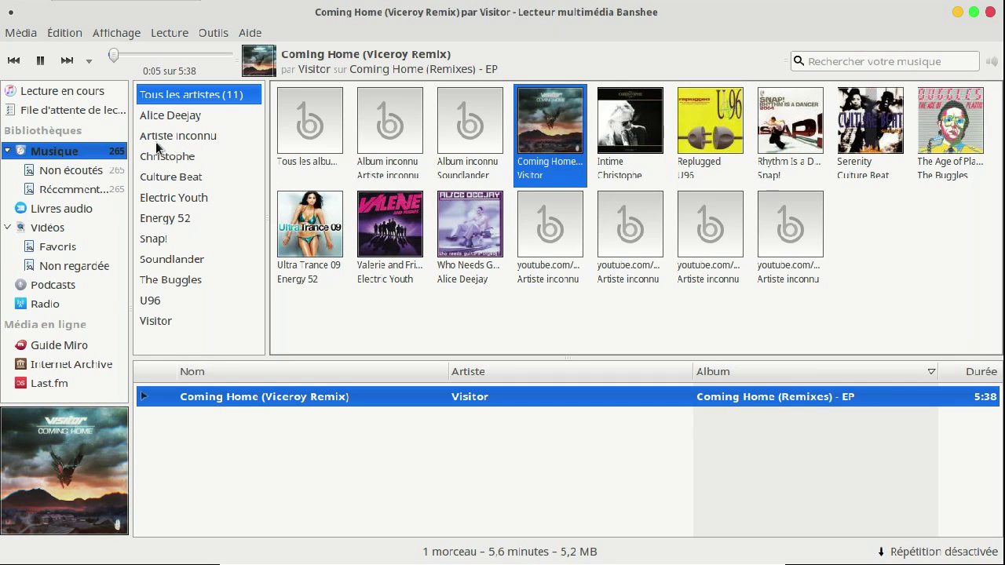
{"action": "left_click", "coordinate": [958, 13]}
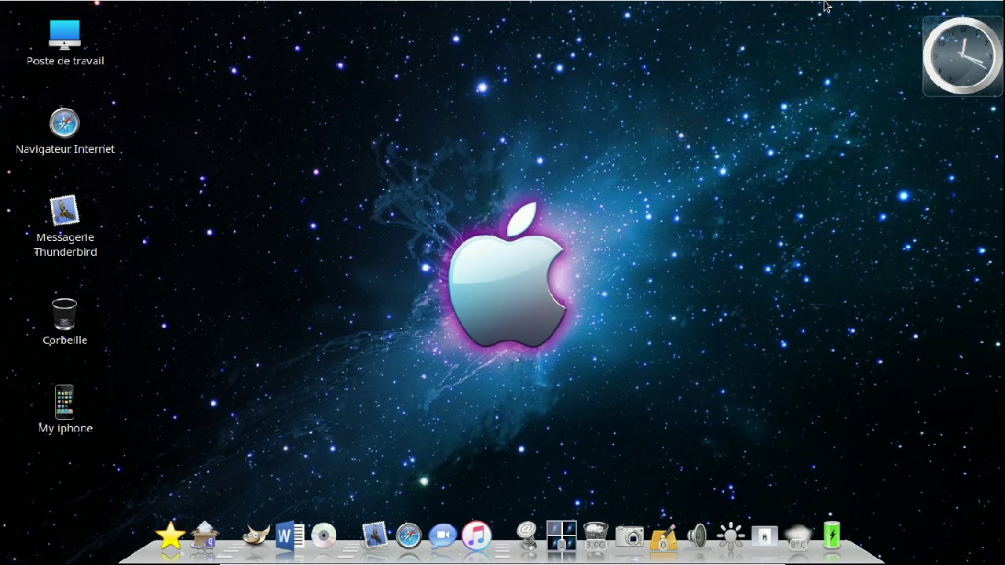
{"action": "mouse_move", "coordinate": [820, 4]}
{"action": "mouse_move", "coordinate": [788, 16]}
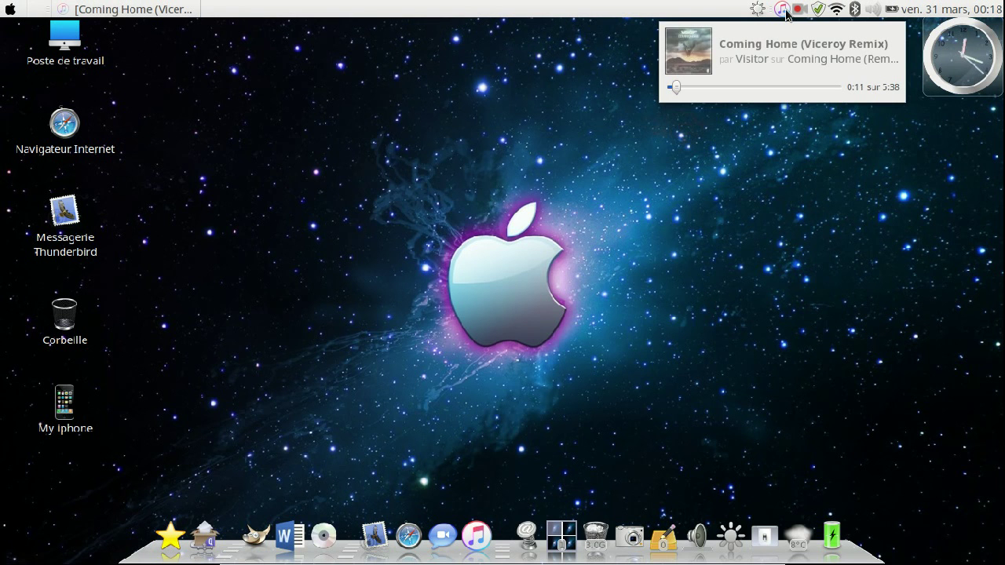
{"action": "mouse_move", "coordinate": [978, 5]}
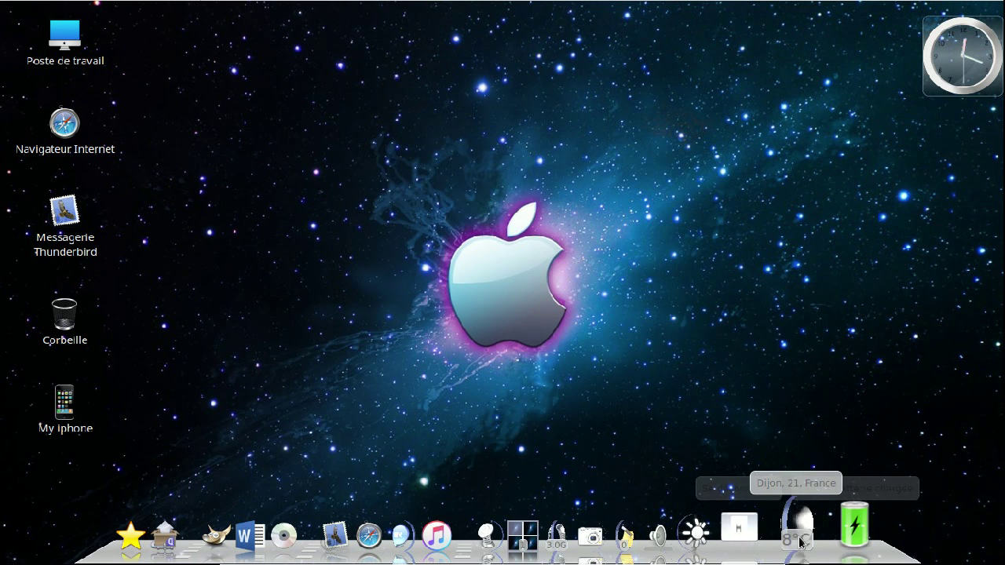
Step: Check the dock's weather applet, open the brightness applet's gamma setting and accept its value
{"action": "left_click", "coordinate": [814, 527]}
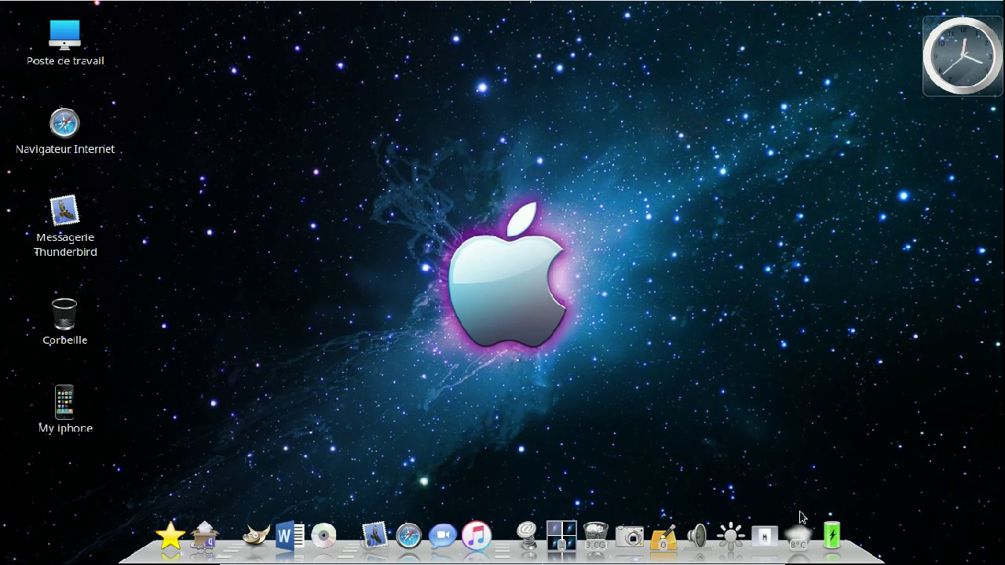
{"action": "left_click", "coordinate": [730, 534]}
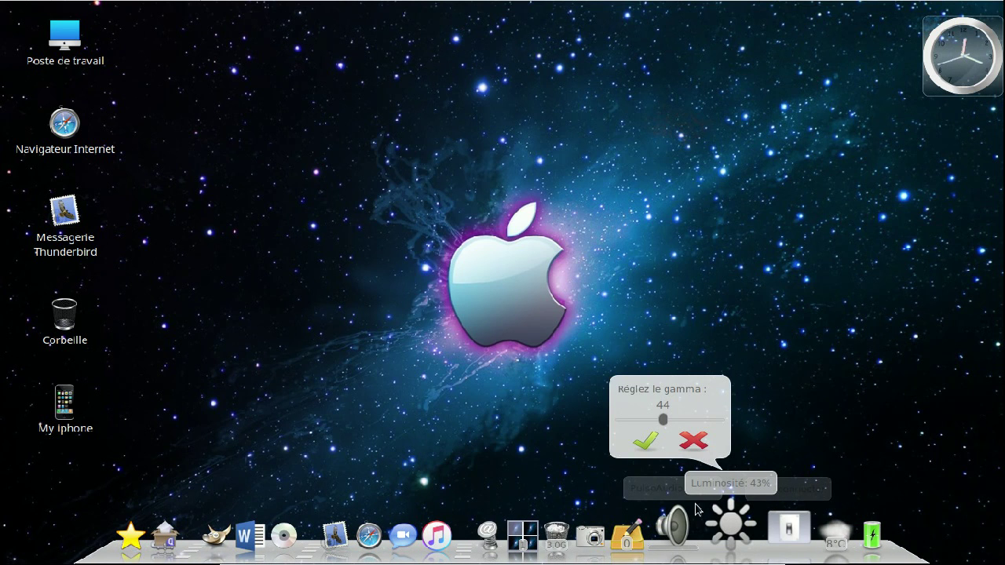
{"action": "left_click", "coordinate": [646, 442]}
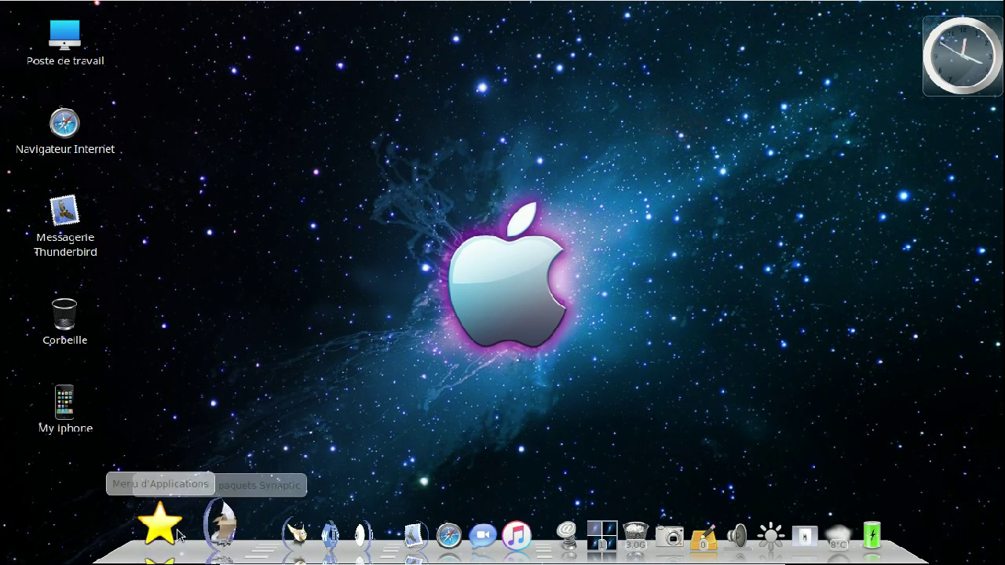
Step: Show the application categories in the dock's applications menu and close it
{"action": "left_click", "coordinate": [174, 524]}
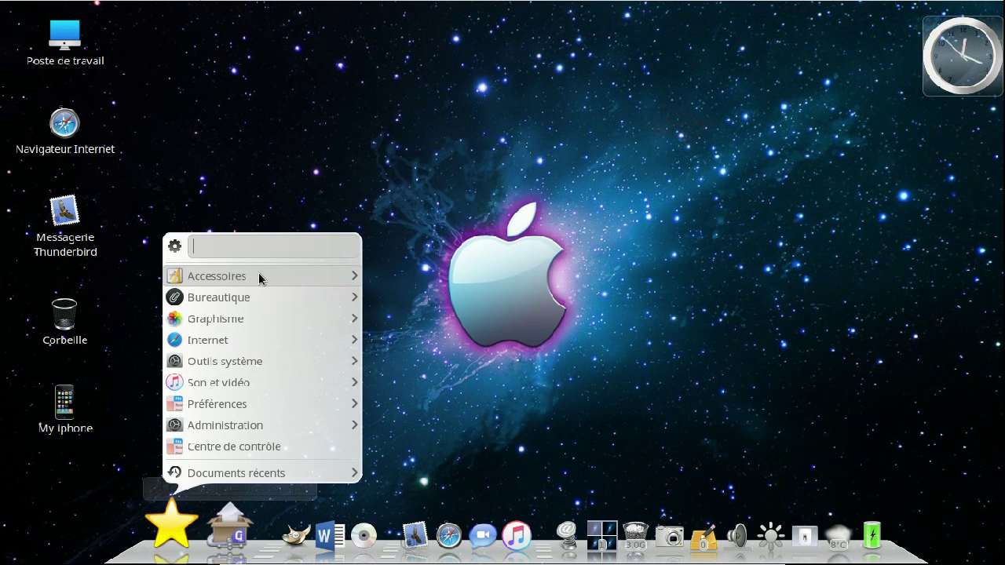
{"action": "mouse_move", "coordinate": [257, 350]}
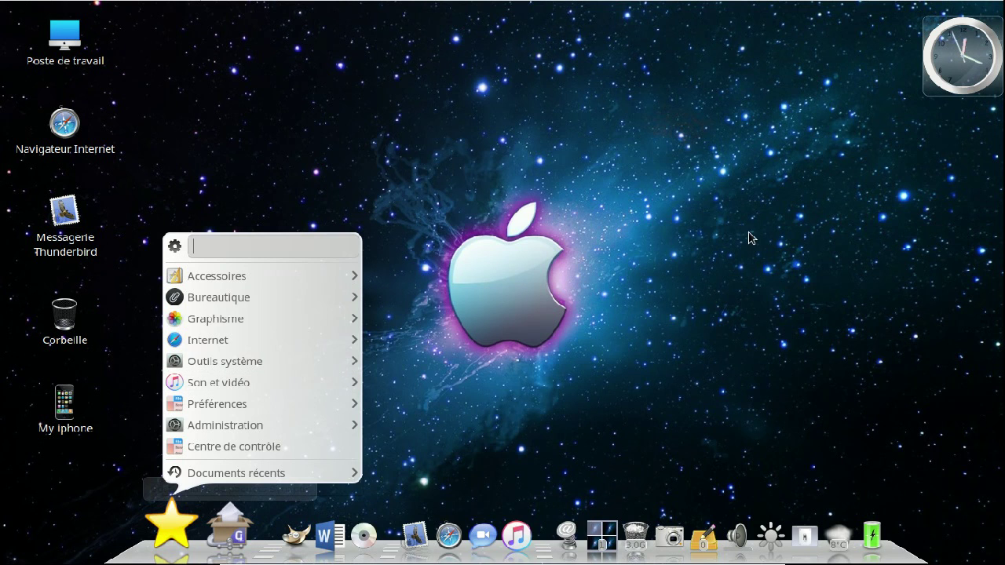
{"action": "left_click", "coordinate": [605, 289]}
Step: Browse the Internet and Son et vidéo application categories of the system's main menu and launch gtkpod
{"action": "left_click", "coordinate": [14, 7]}
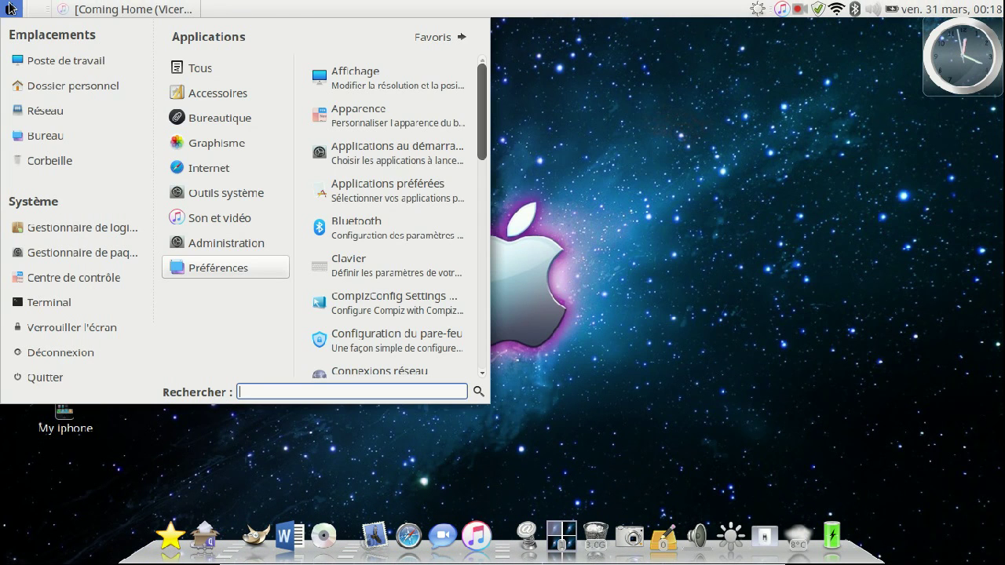
{"action": "mouse_move", "coordinate": [198, 179]}
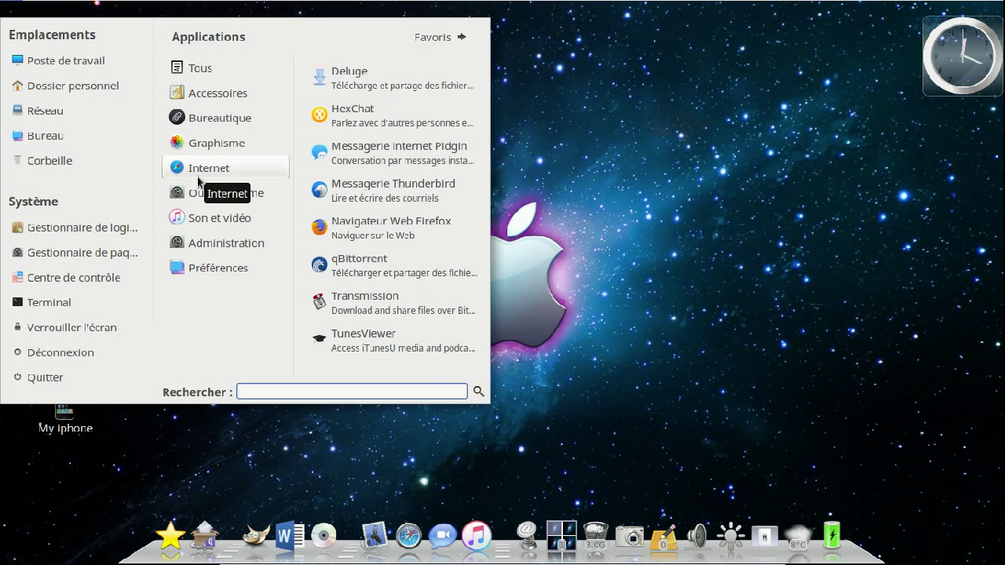
{"action": "mouse_move", "coordinate": [225, 210]}
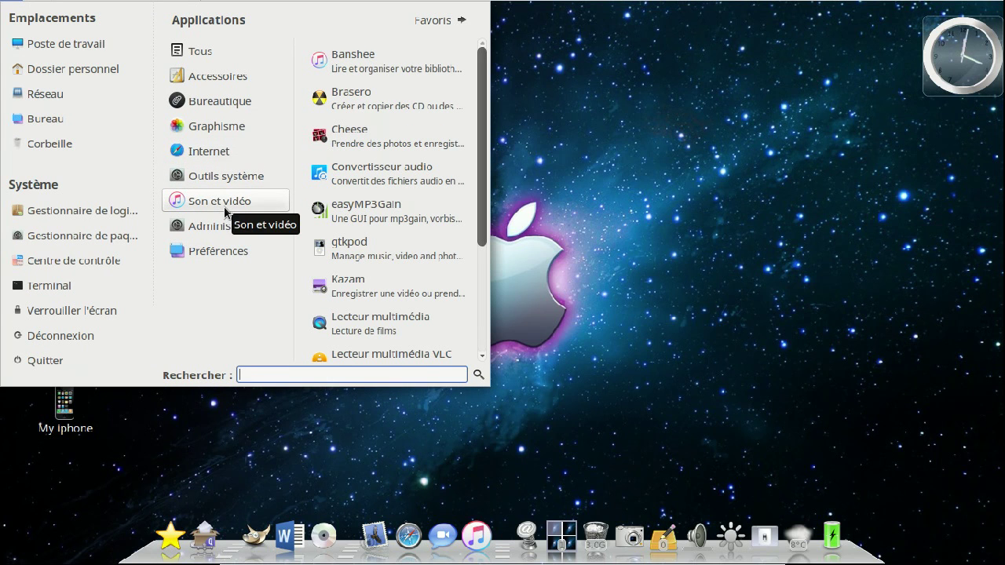
{"action": "left_click", "coordinate": [361, 248]}
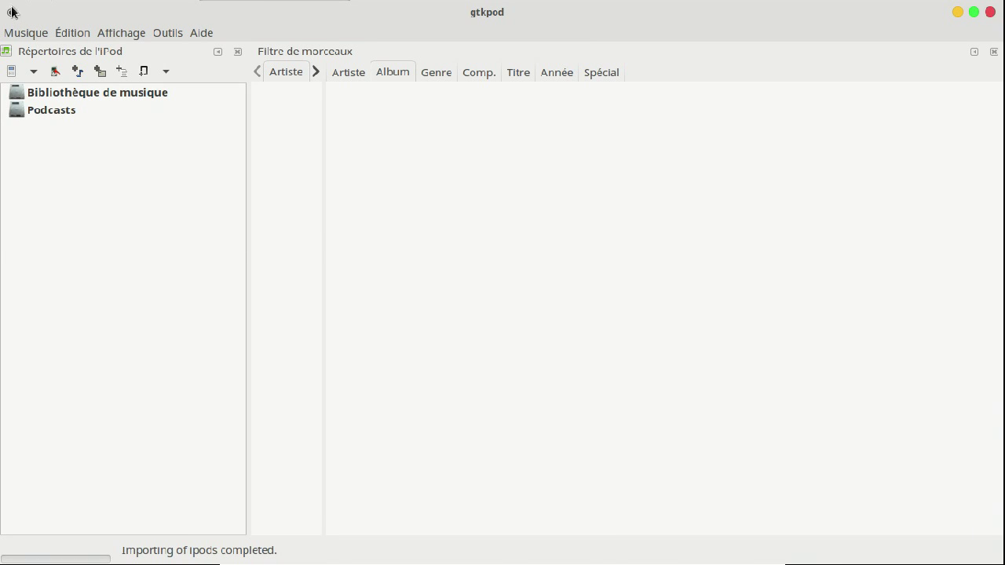
Step: Look through gtkpod's music commands and view options, and close the program
{"action": "left_click", "coordinate": [32, 34]}
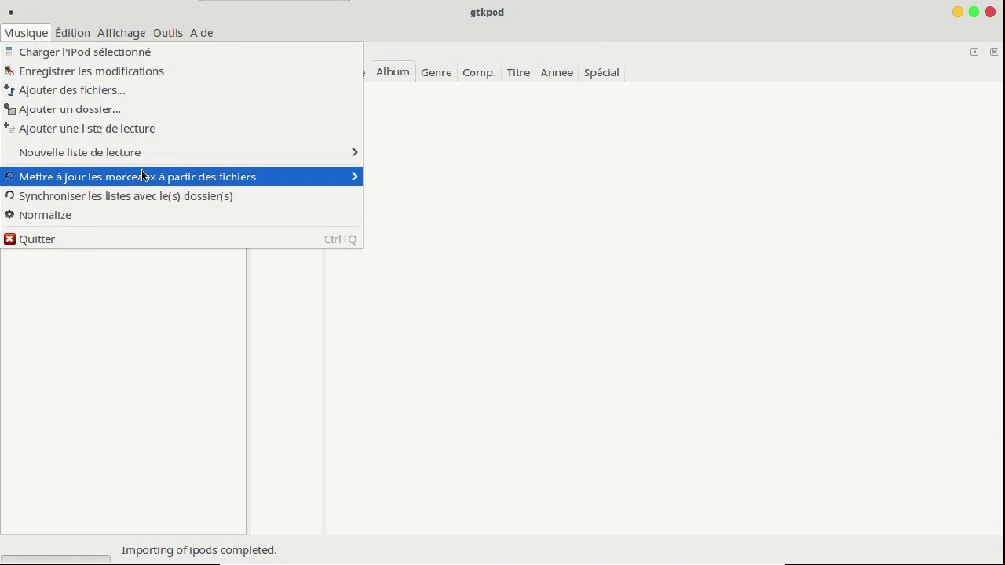
{"action": "left_click", "coordinate": [73, 208]}
{"action": "left_click", "coordinate": [121, 32]}
{"action": "left_click", "coordinate": [579, 286]}
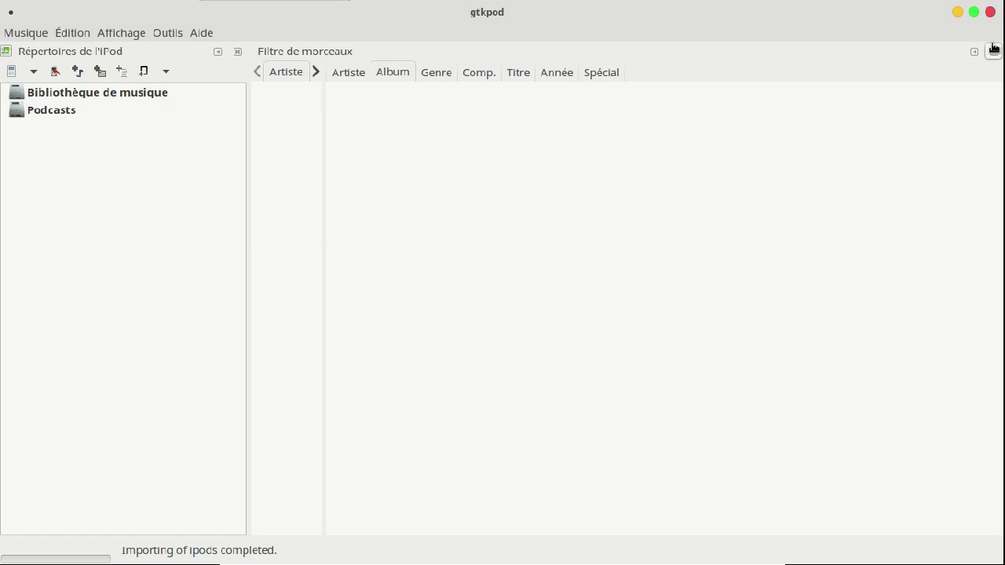
{"action": "left_click", "coordinate": [990, 12]}
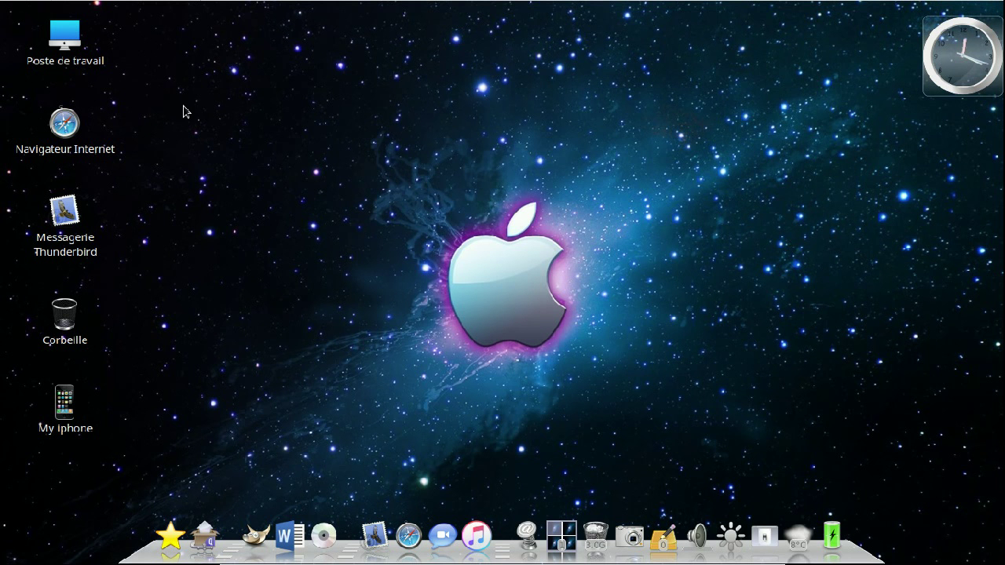
Step: Launch Cheese from the sound and video applications to show the webcam image, and close it
{"action": "left_click", "coordinate": [10, 11]}
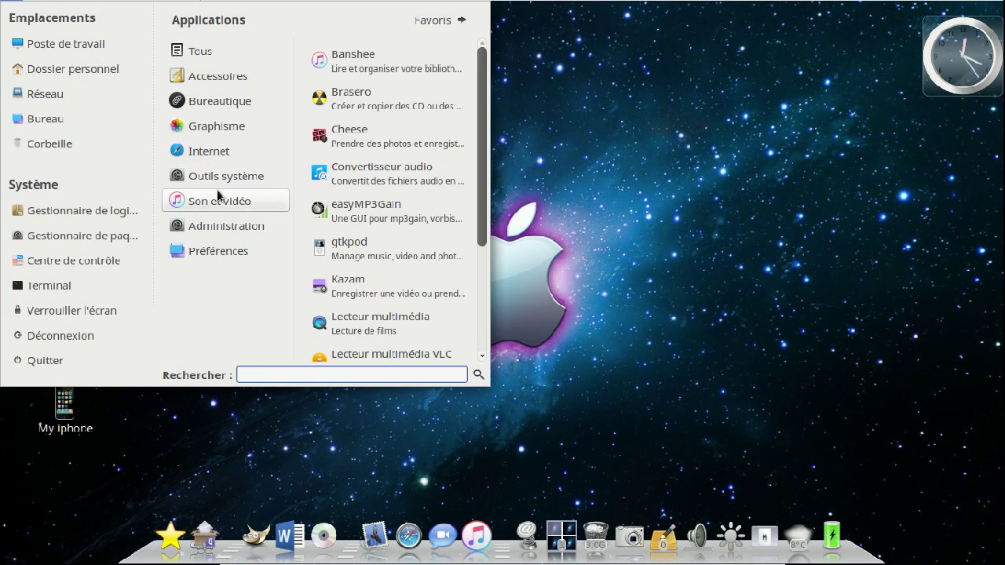
{"action": "left_click", "coordinate": [397, 143]}
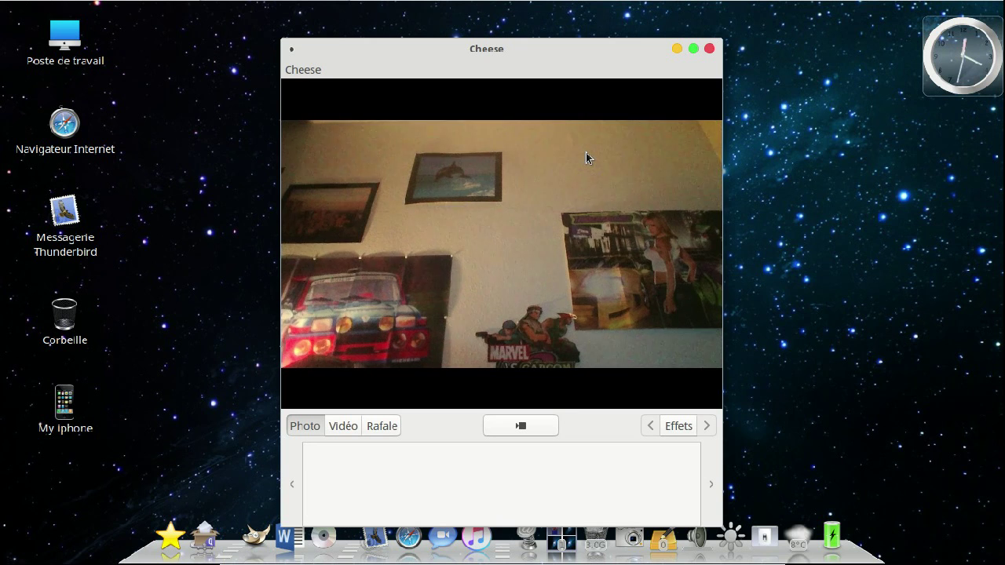
{"action": "left_click", "coordinate": [710, 49]}
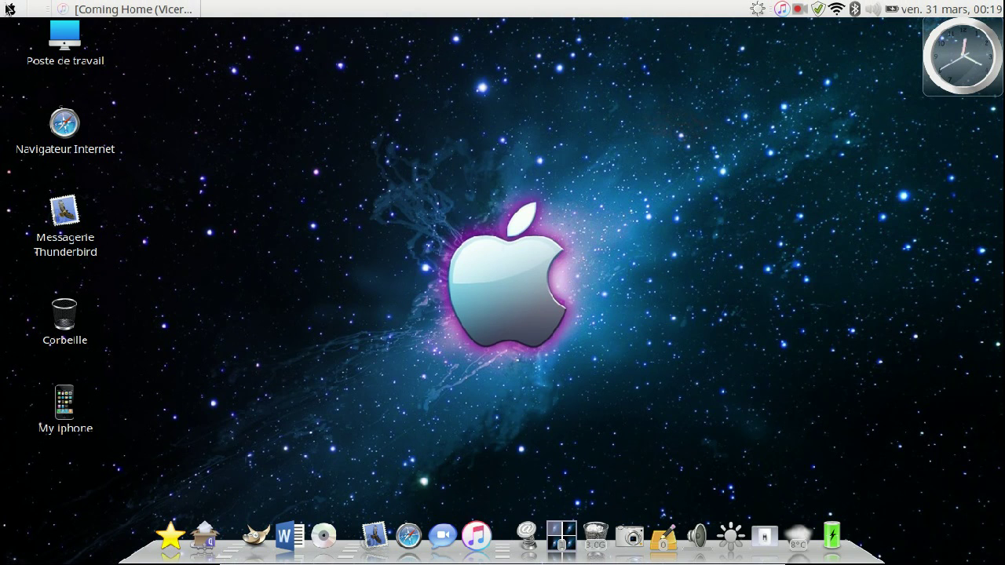
Step: Browse the application categories of the main menu and launch Moniteur système from the system tools
{"action": "left_click", "coordinate": [8, 8]}
{"action": "left_click", "coordinate": [208, 168]}
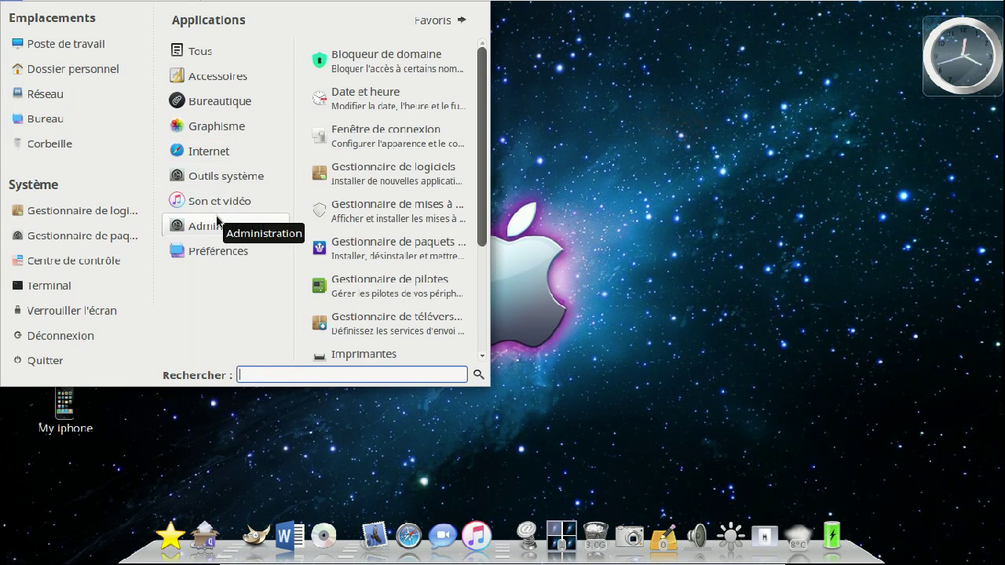
{"action": "left_click", "coordinate": [420, 189]}
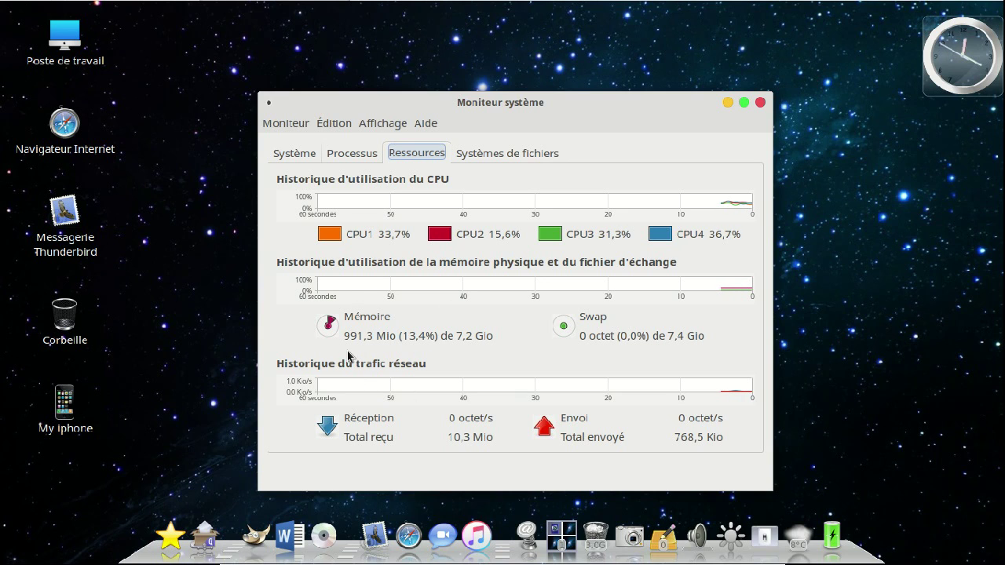
Step: Review the system information, running processes, resource usage and file systems in Moniteur système, and close it
{"action": "left_click", "coordinate": [311, 153]}
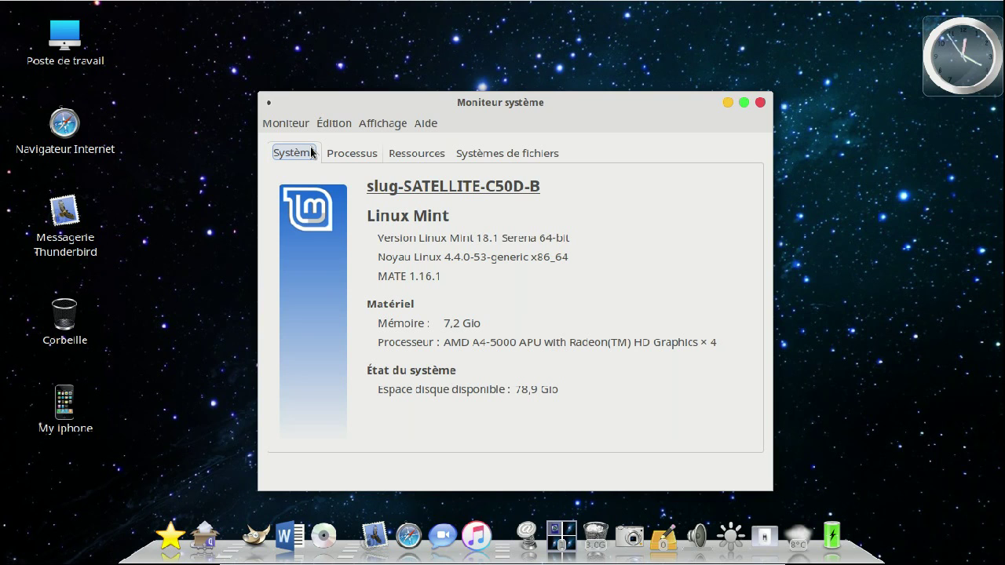
{"action": "left_click", "coordinate": [369, 153]}
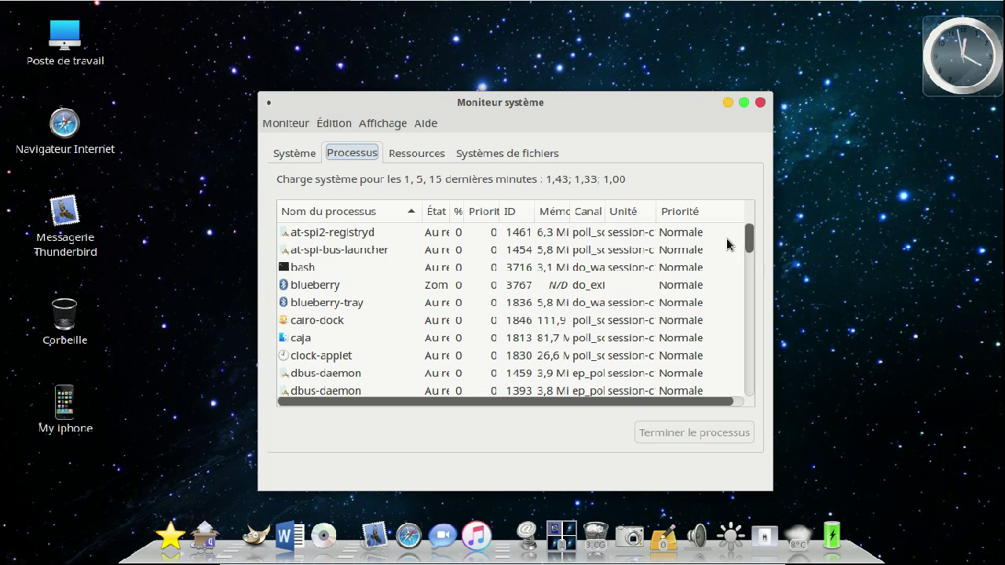
{"action": "left_click_drag", "start_coordinate": [748, 241], "coordinate": [602, 184]}
{"action": "left_click", "coordinate": [444, 159]}
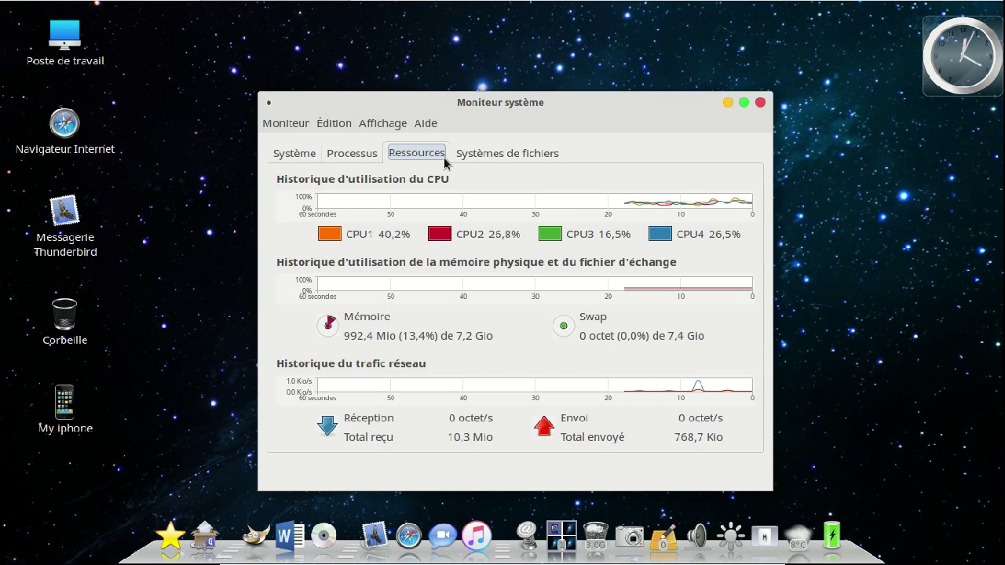
{"action": "left_click", "coordinate": [499, 155]}
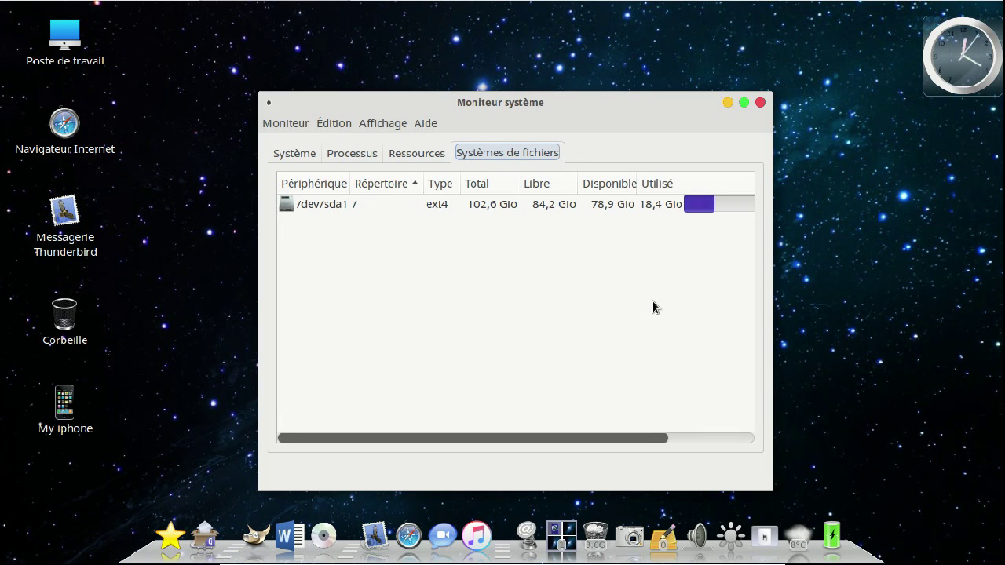
{"action": "left_click", "coordinate": [761, 103]}
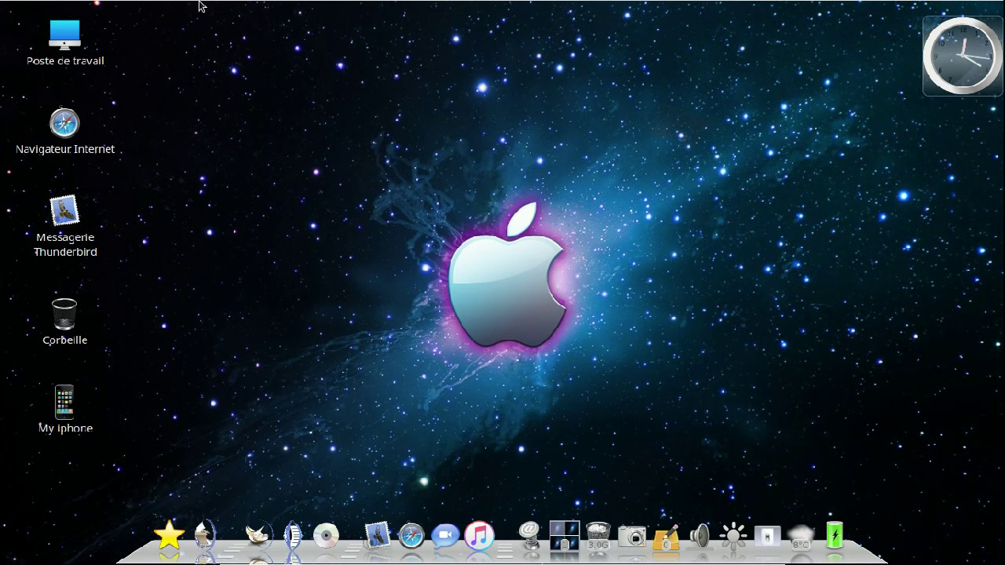
Step: Launch the software manager (Gestionnaire de logiciels) and enter the administrator password to authorize it
{"action": "left_click", "coordinate": [11, 7]}
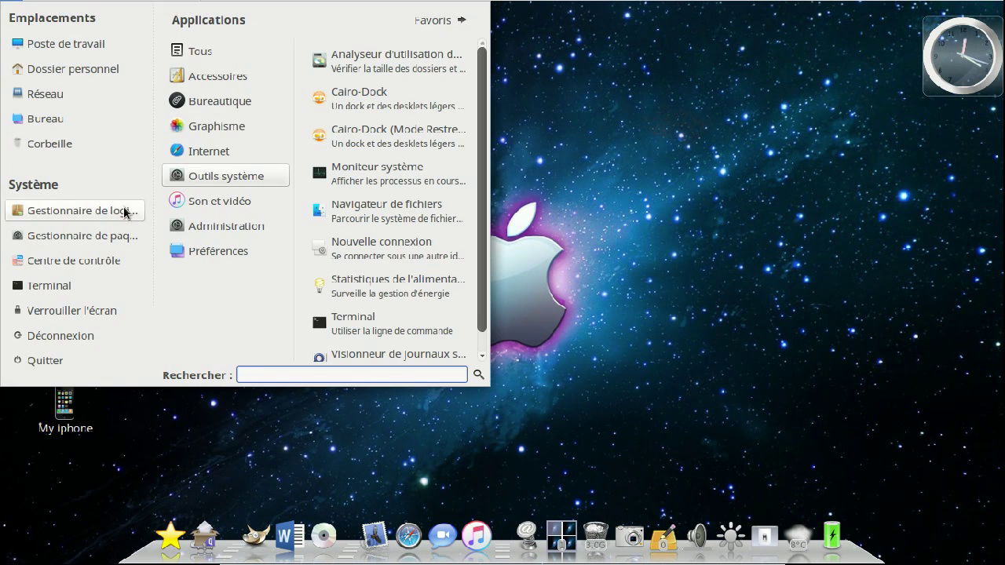
{"action": "left_click", "coordinate": [131, 208]}
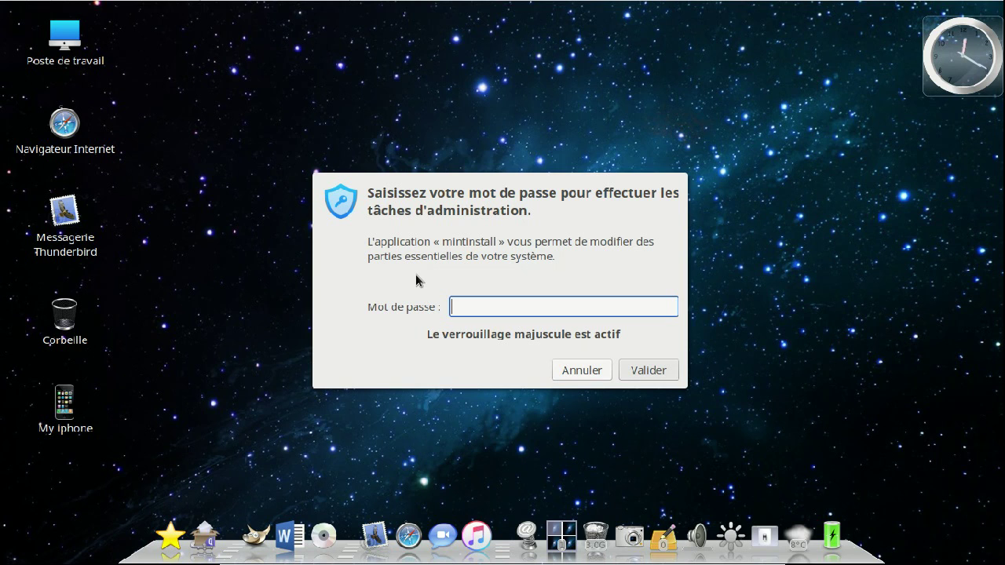
{"action": "type", "text": "••"}
{"action": "key", "text": "Return"}
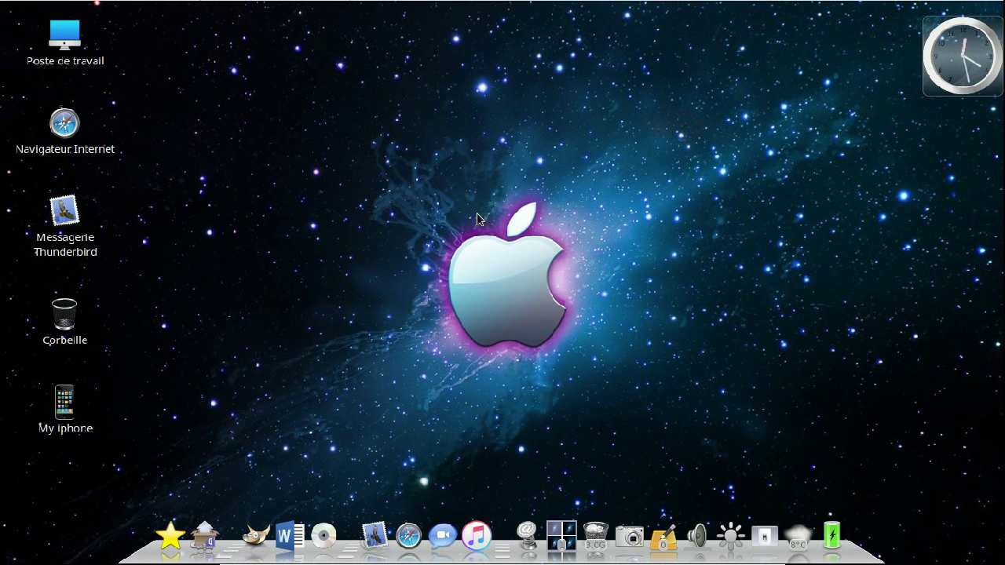
Step: Show the desktop's context commands, including the options for creating a document
{"action": "right_click", "coordinate": [709, 254]}
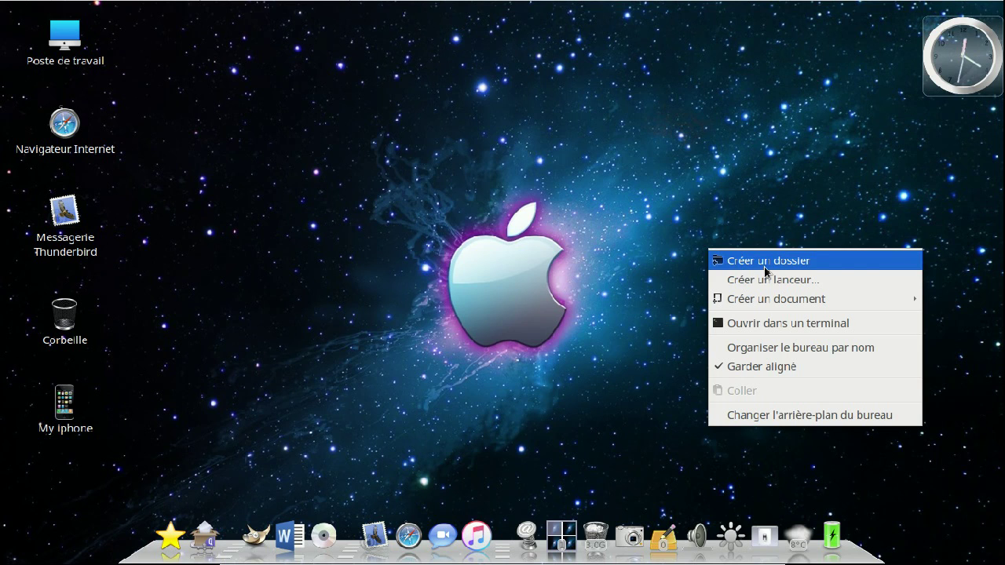
{"action": "mouse_move", "coordinate": [777, 300]}
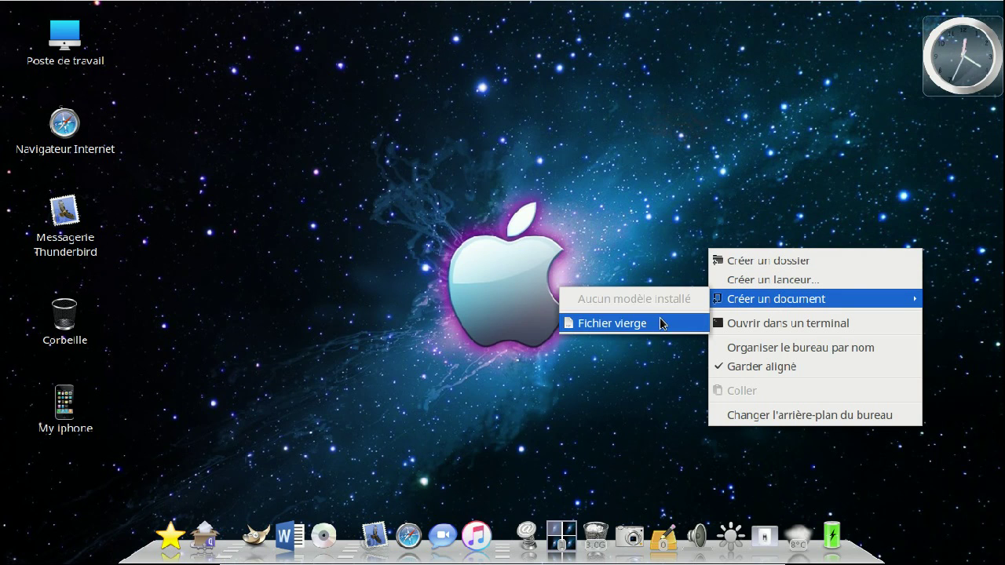
{"action": "left_click", "coordinate": [787, 324]}
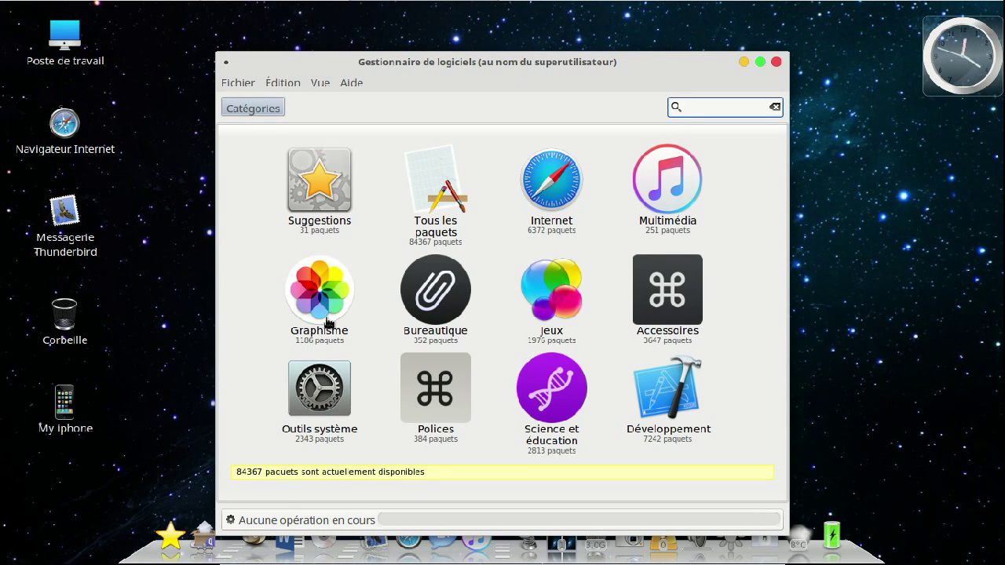
Step: Browse the Émulateurs subcategory of Jeux in the software manager down to the end of its package list
{"action": "left_click", "coordinate": [568, 309]}
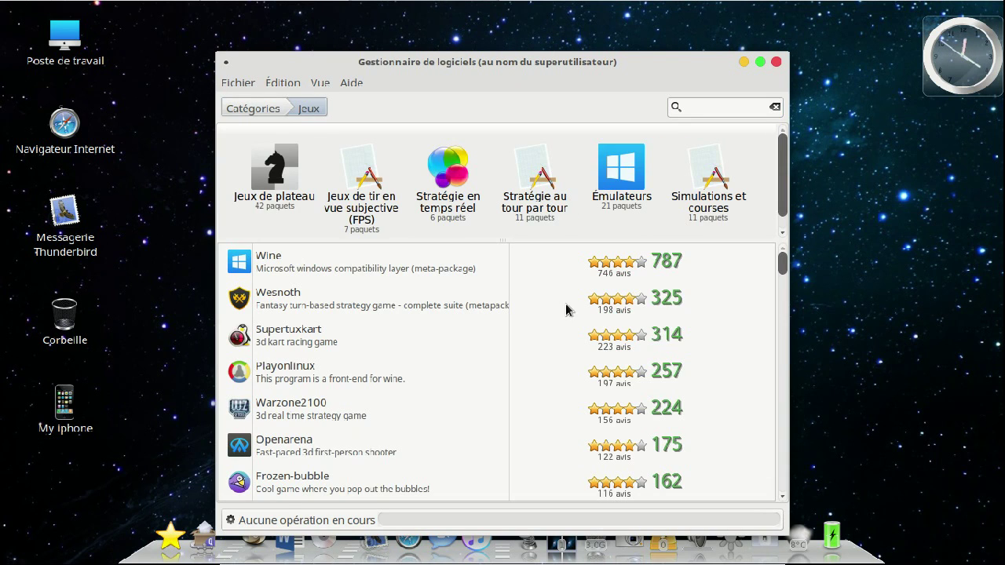
{"action": "left_click", "coordinate": [626, 186]}
{"action": "left_click_drag", "start_coordinate": [780, 208], "coordinate": [790, 408]}
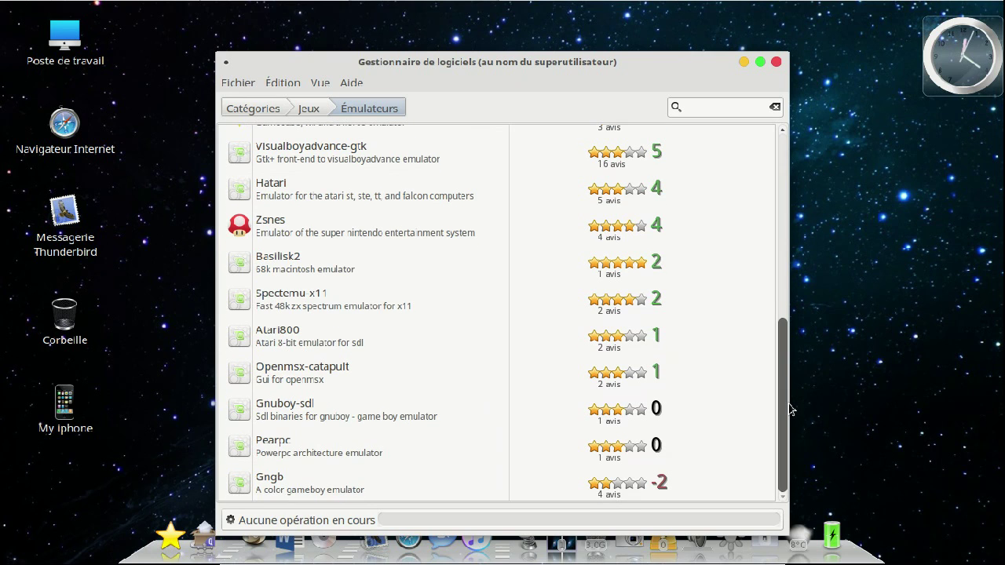
Step: Read the details and reviews of the Zsnes package, return to the Émulateurs list and browse its other packages
{"action": "left_click", "coordinate": [285, 226]}
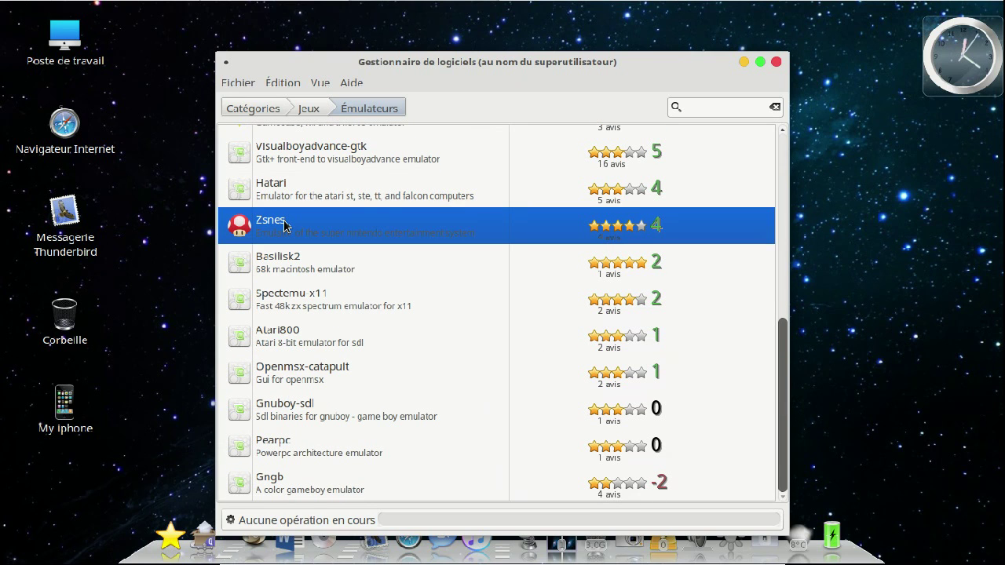
{"action": "double_click", "coordinate": [284, 225]}
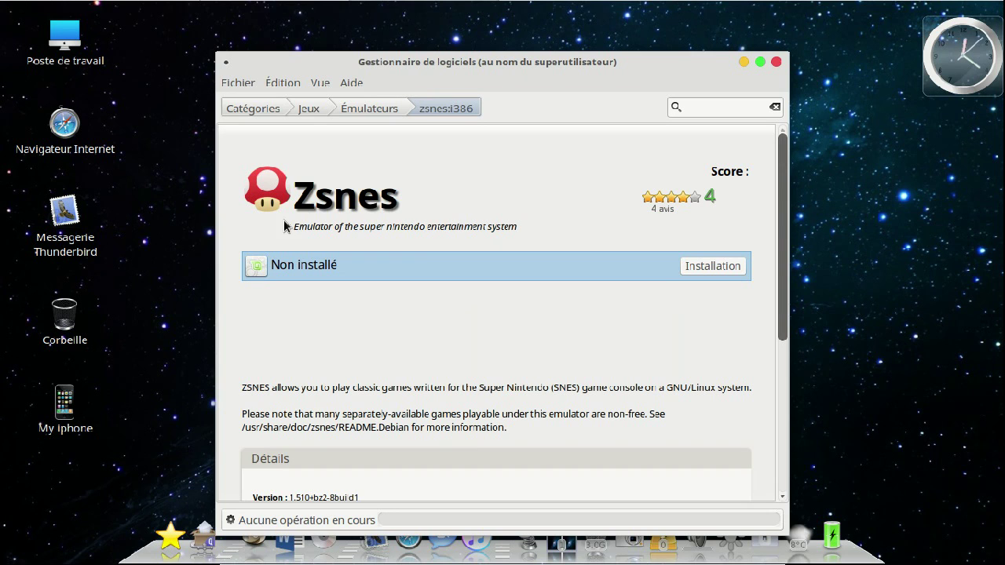
{"action": "left_click_drag", "start_coordinate": [782, 276], "coordinate": [782, 423]}
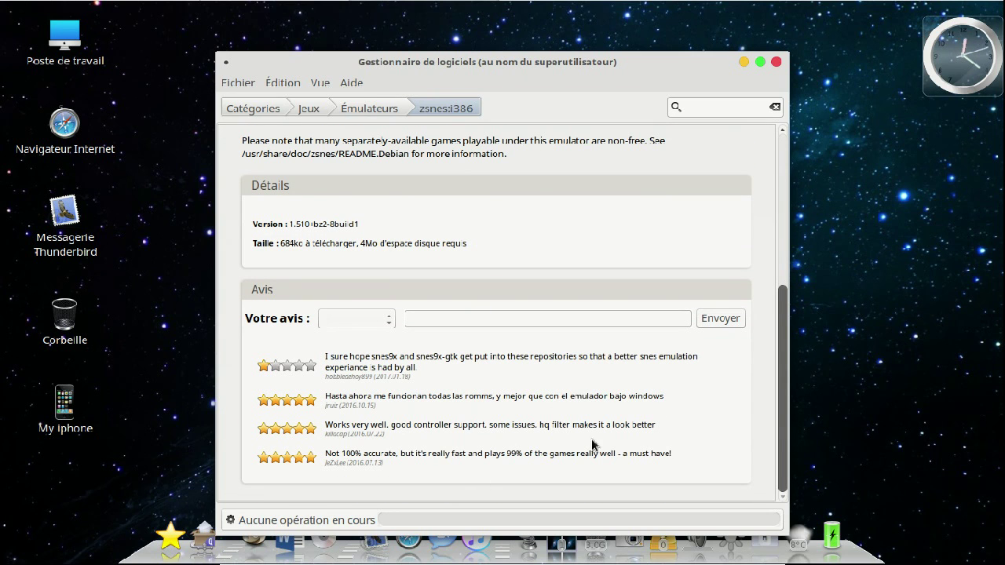
{"action": "left_click", "coordinate": [350, 106]}
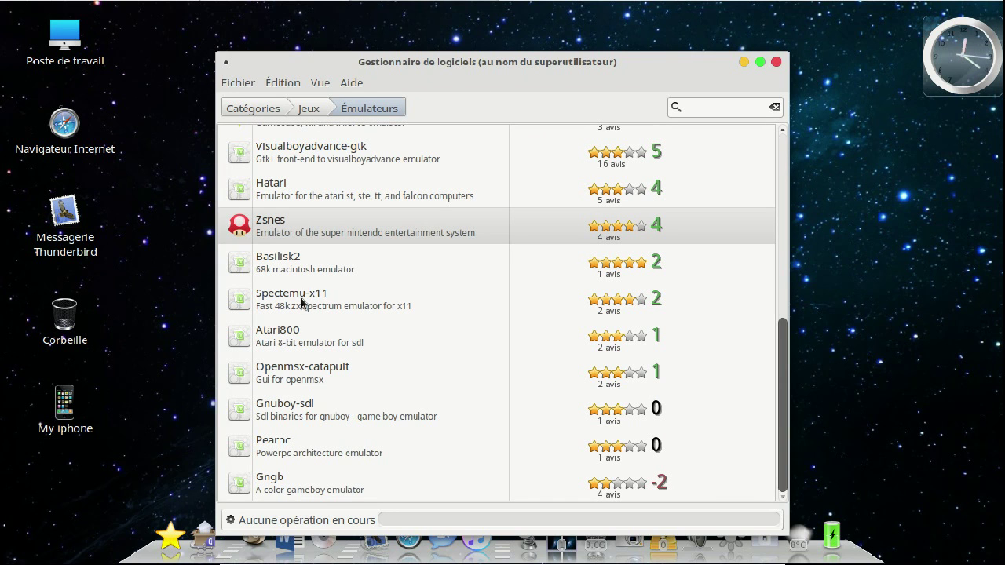
{"action": "left_click_drag", "start_coordinate": [788, 371], "coordinate": [783, 226]}
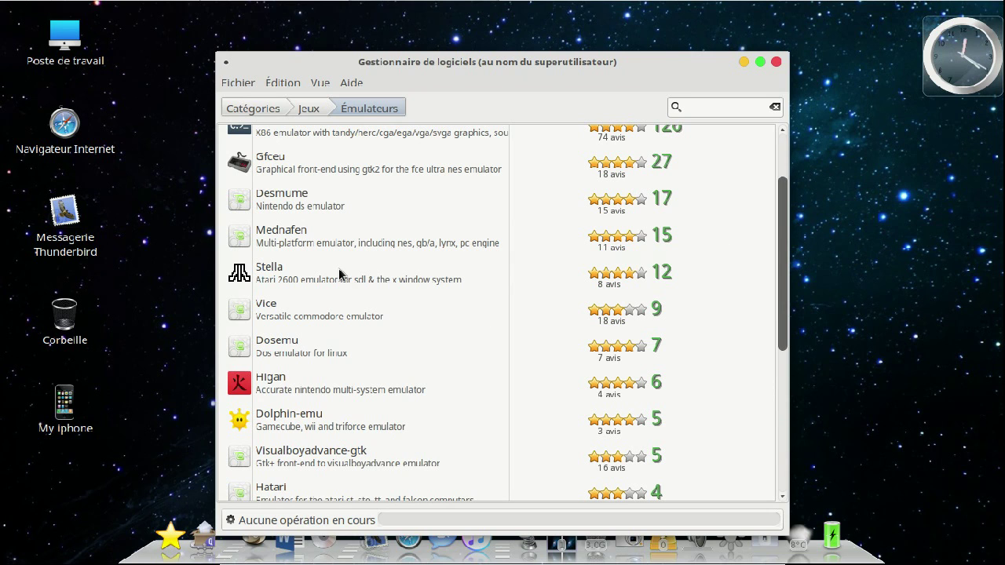
Step: View the Gfceu package's details and look at both of its screenshots at full size
{"action": "left_click", "coordinate": [375, 172]}
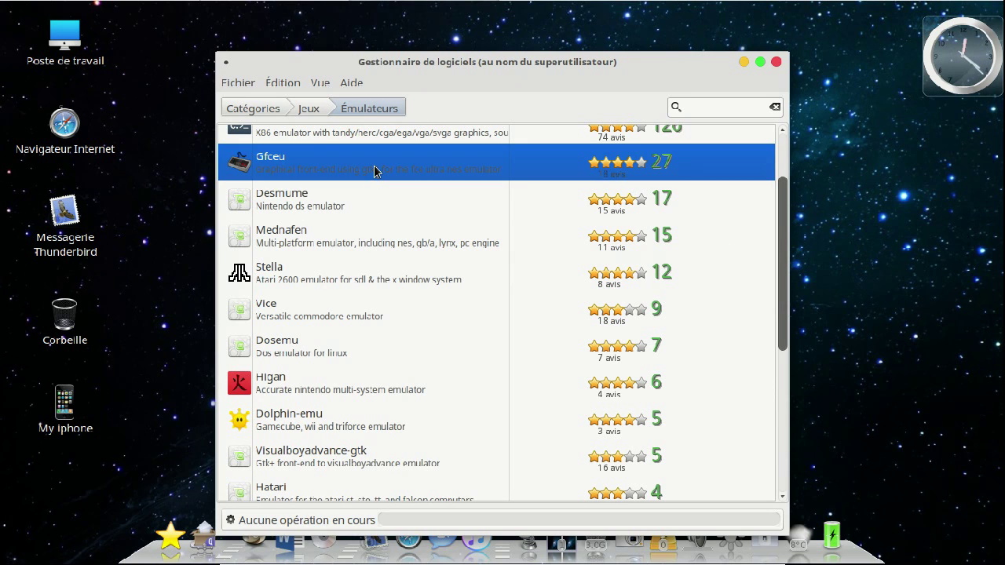
{"action": "left_click", "coordinate": [376, 172]}
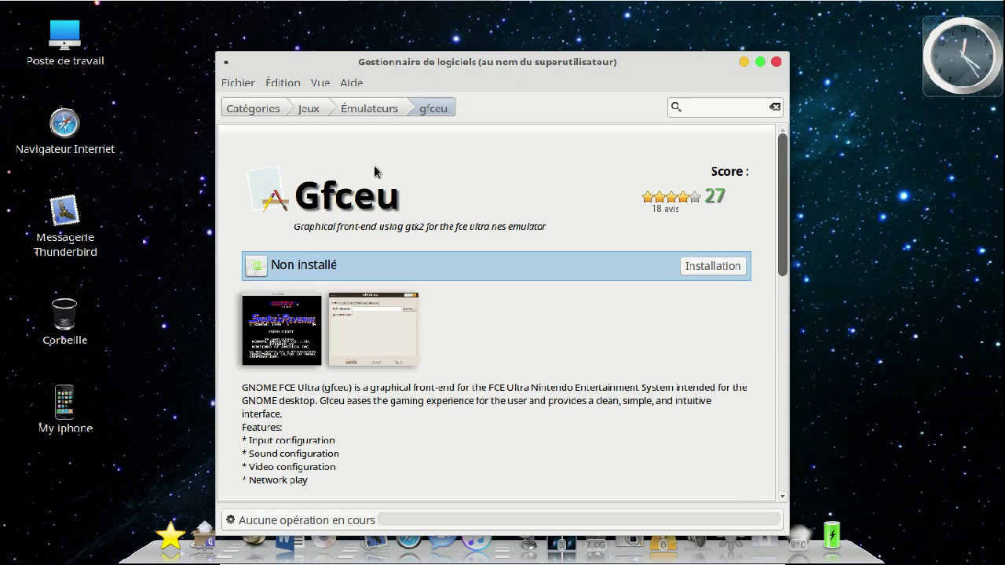
{"action": "left_click", "coordinate": [263, 335]}
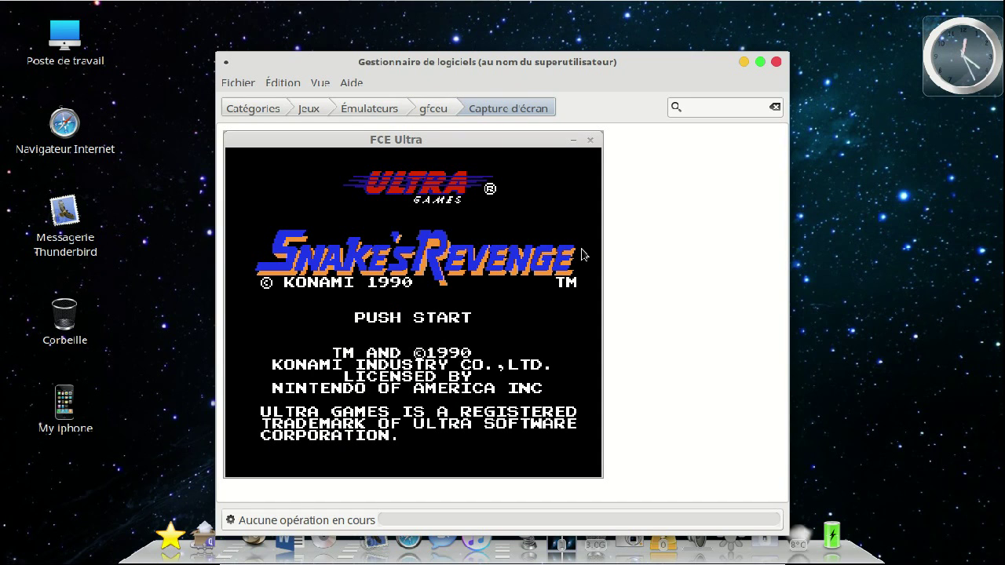
{"action": "left_click", "coordinate": [432, 109]}
{"action": "left_click", "coordinate": [378, 336]}
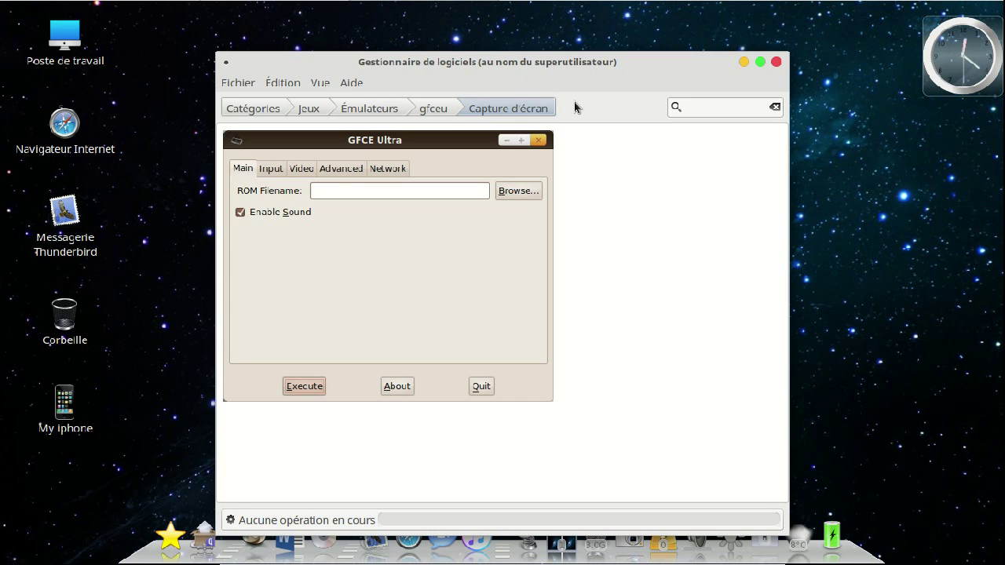
Step: Return to the category overview and browse the Partage de fichiers packages within the Internet category
{"action": "left_click", "coordinate": [281, 106]}
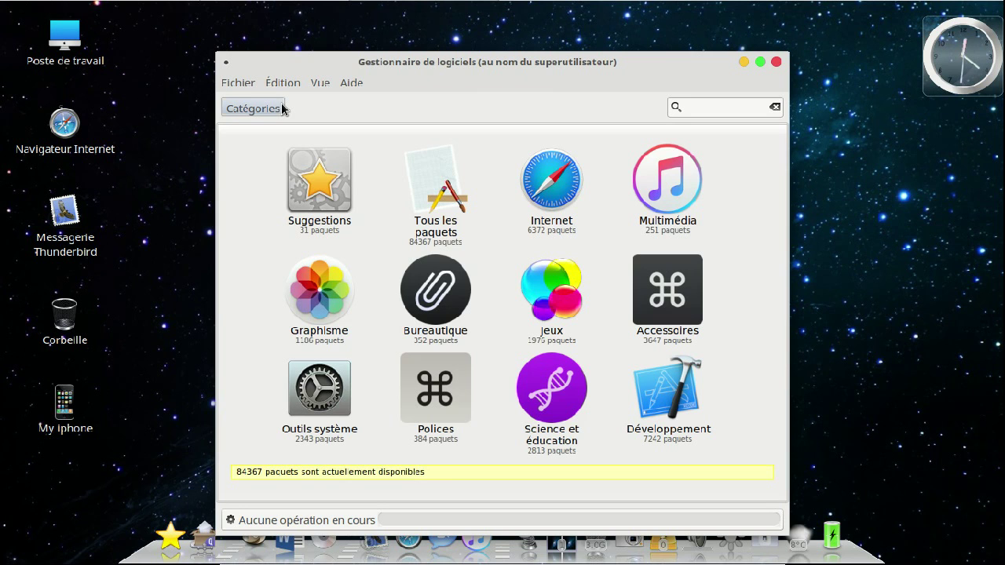
{"action": "left_click", "coordinate": [562, 171]}
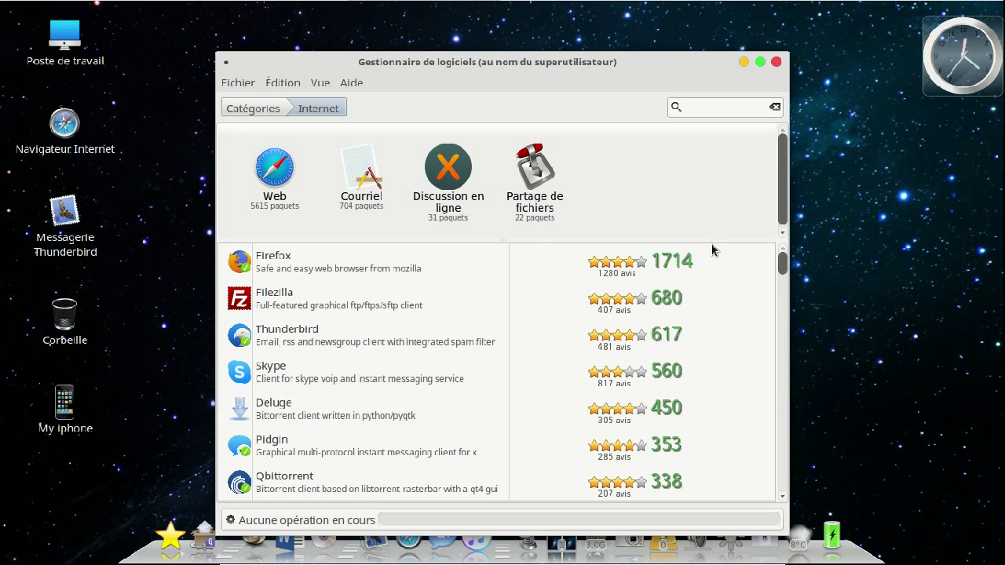
{"action": "left_click", "coordinate": [536, 194]}
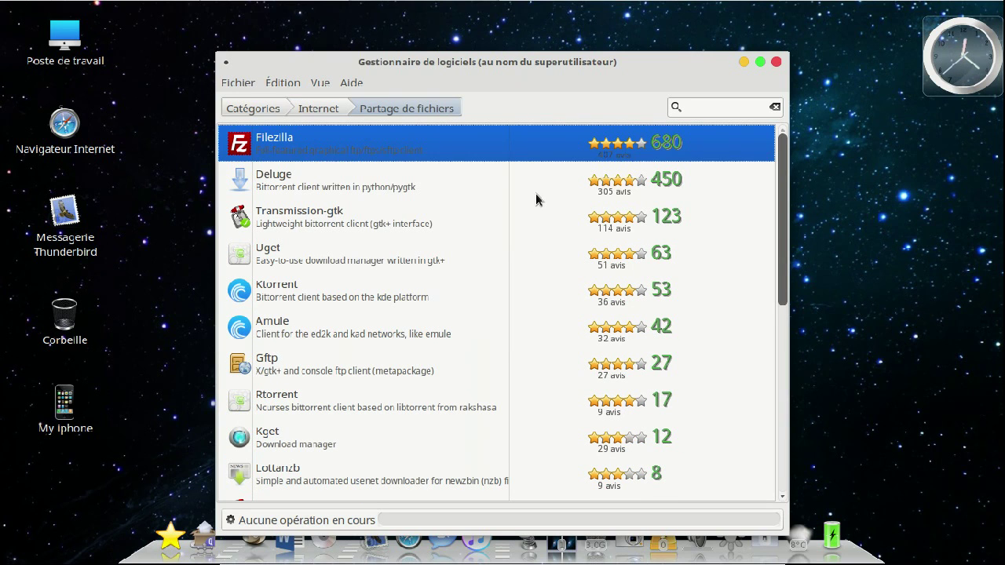
{"action": "scroll", "coordinate": [780, 220], "scroll_direction": "down", "scroll_amount": 1}
{"action": "mouse_move", "coordinate": [780, 218]}
{"action": "left_mouse_down"}
{"action": "mouse_move", "coordinate": [791, 410]}
{"action": "mouse_move", "coordinate": [782, 214]}
{"action": "left_mouse_up"}
Step: View the Filezilla package's details and enlarge its first two screenshots
{"action": "left_click", "coordinate": [323, 151]}
{"action": "left_click", "coordinate": [267, 338]}
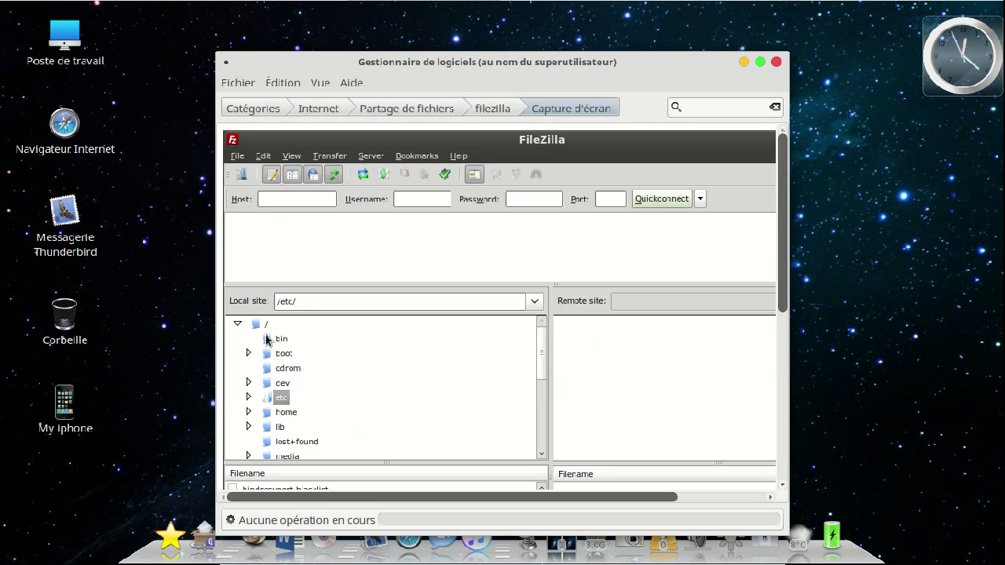
{"action": "left_click", "coordinate": [489, 109]}
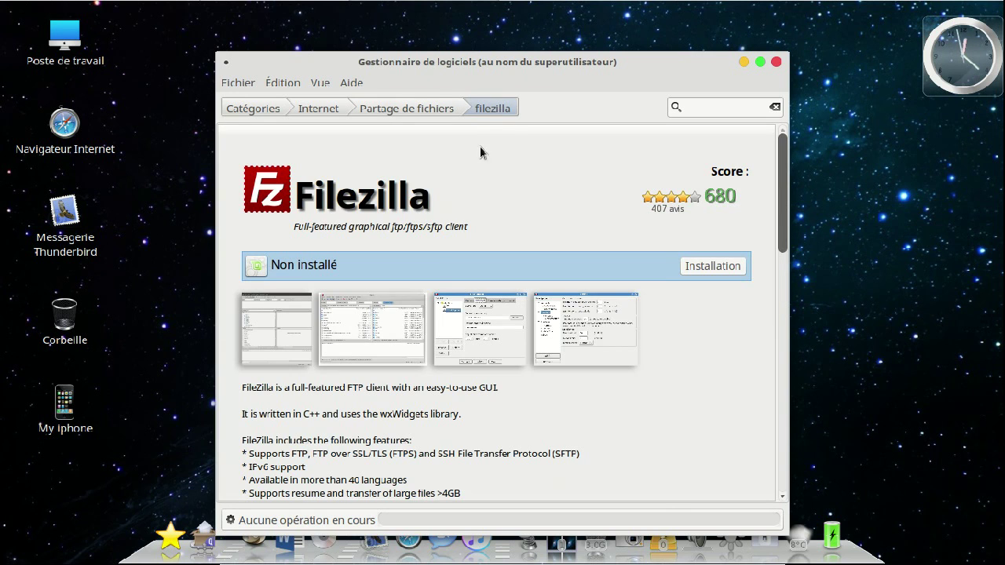
{"action": "left_click", "coordinate": [378, 333]}
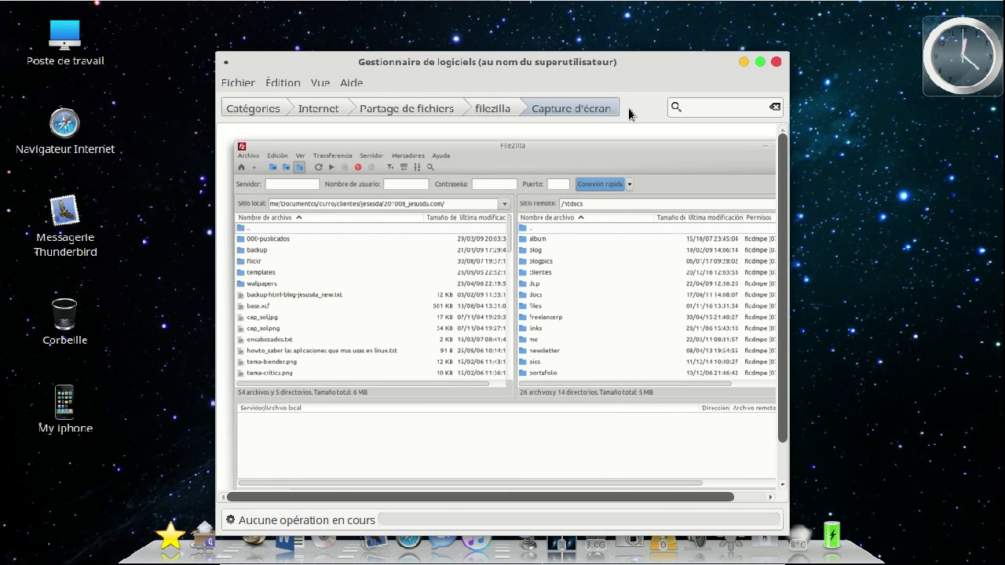
Step: Return to the category overview and browse the Multimédia package list
{"action": "left_click", "coordinate": [253, 110]}
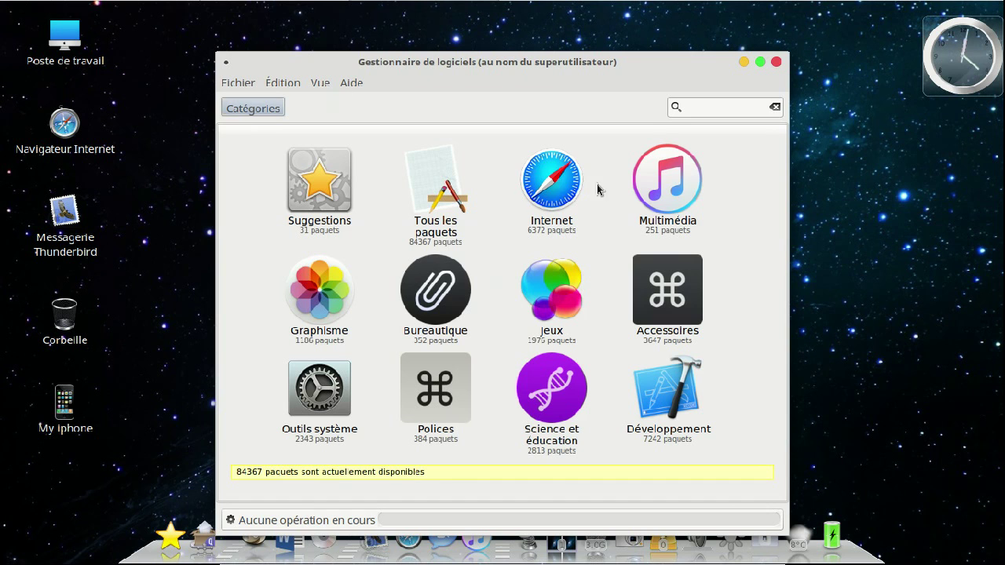
{"action": "left_click", "coordinate": [673, 193]}
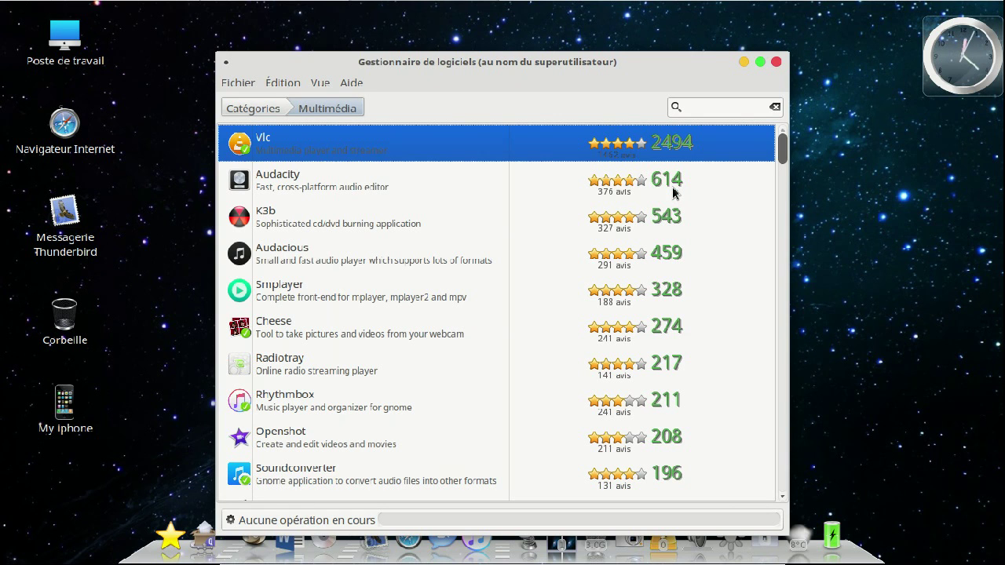
{"action": "left_click_drag", "start_coordinate": [783, 150], "coordinate": [786, 359]}
Step: Close the software manager and the terminal window behind it
{"action": "left_click", "coordinate": [775, 62]}
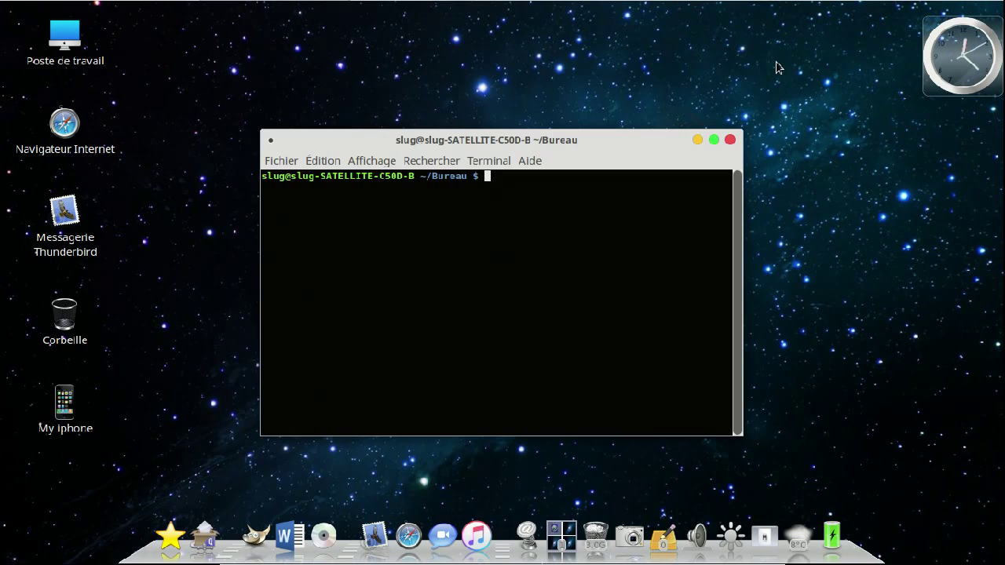
{"action": "left_click", "coordinate": [729, 140]}
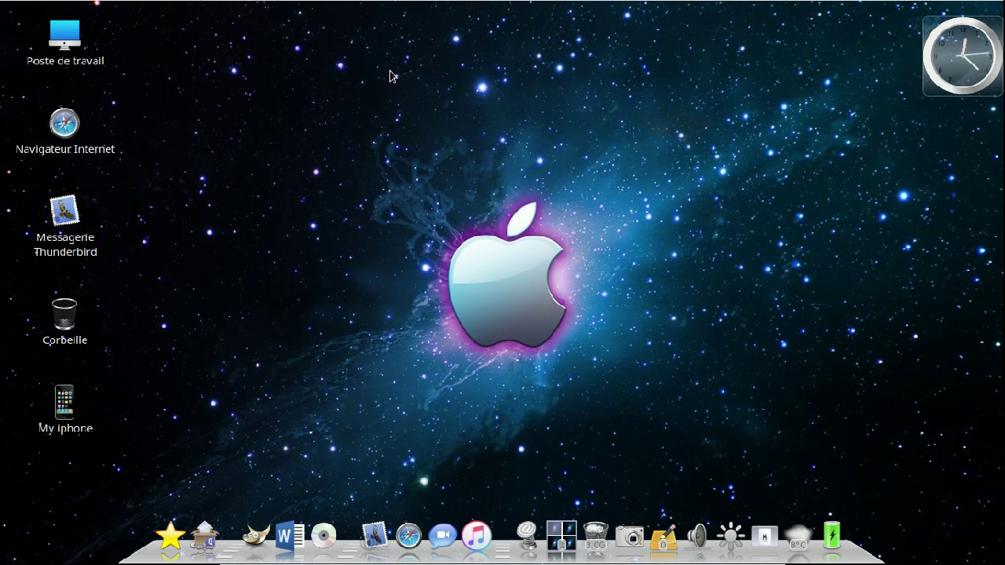
Step: Quit the music player running in the background and show the screen recorder's commands for pausing or ending the recording
{"action": "mouse_move", "coordinate": [826, 6]}
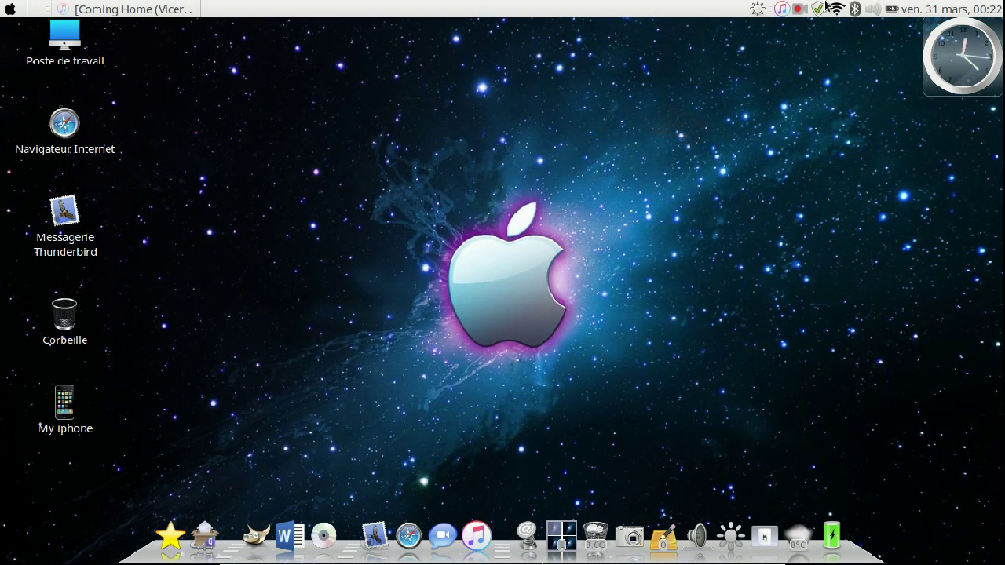
{"action": "left_click", "coordinate": [782, 11]}
{"action": "left_click", "coordinate": [832, 201]}
{"action": "left_click", "coordinate": [798, 10]}
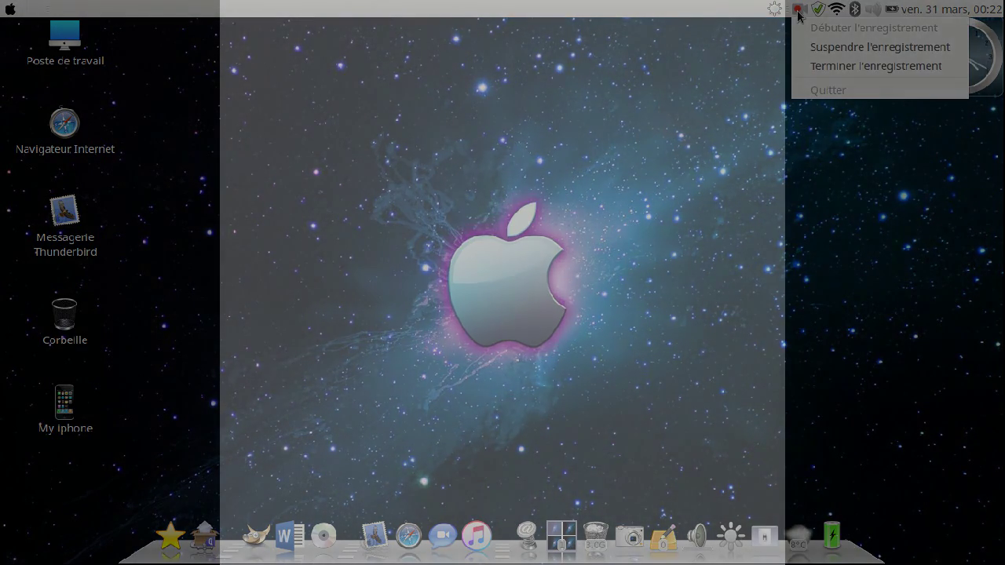